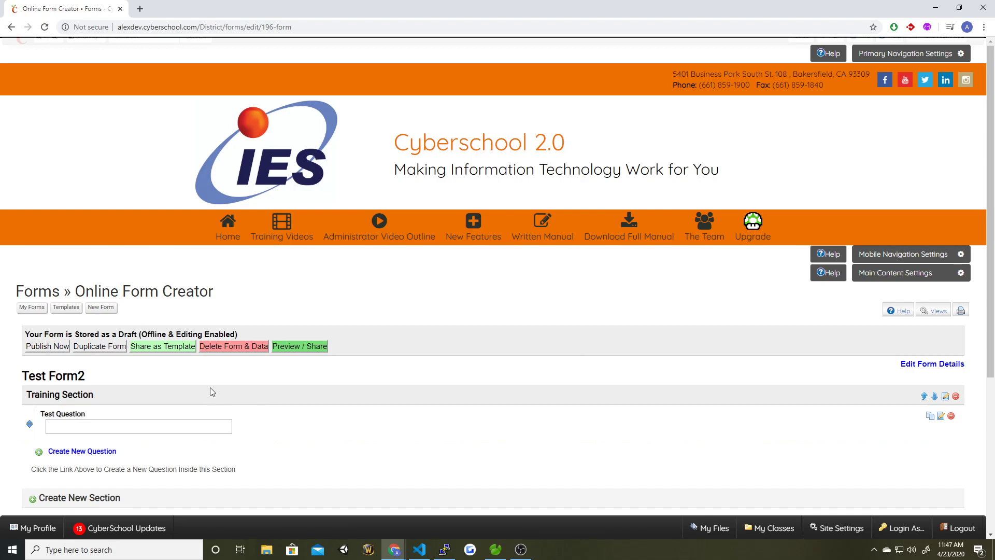
- Publish the draft form Test Form2 so that it goes live
scroll(171, 384, "down", 1)
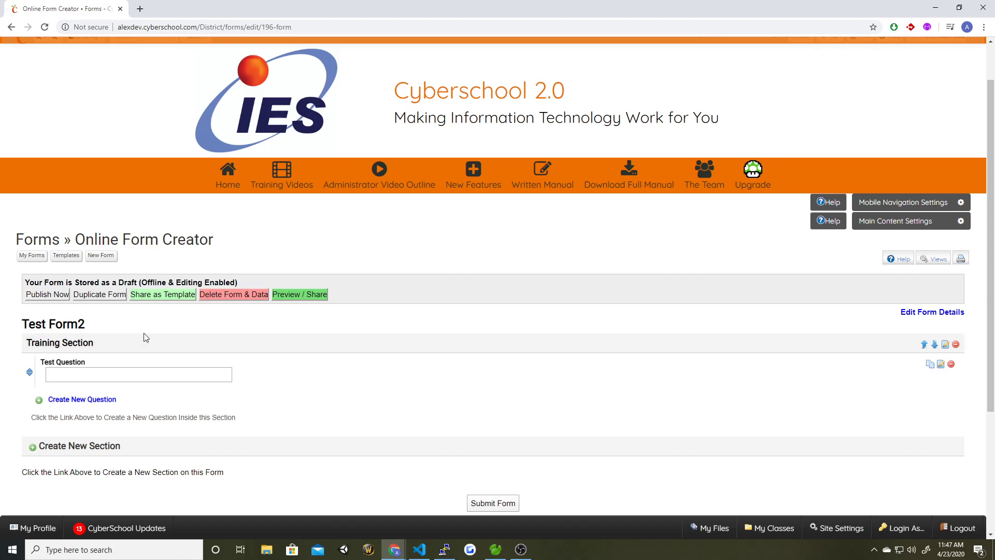
left_click_drag(23, 323, 97, 326)
left_click(125, 332)
left_click(47, 295)
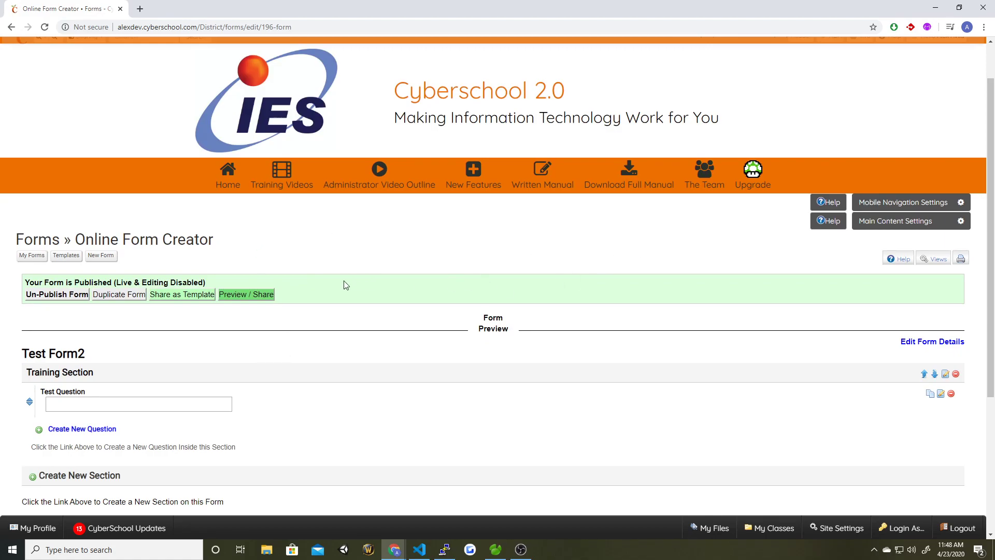
- Open the preview of the published form and display its sharing link and embed code
left_click(253, 296)
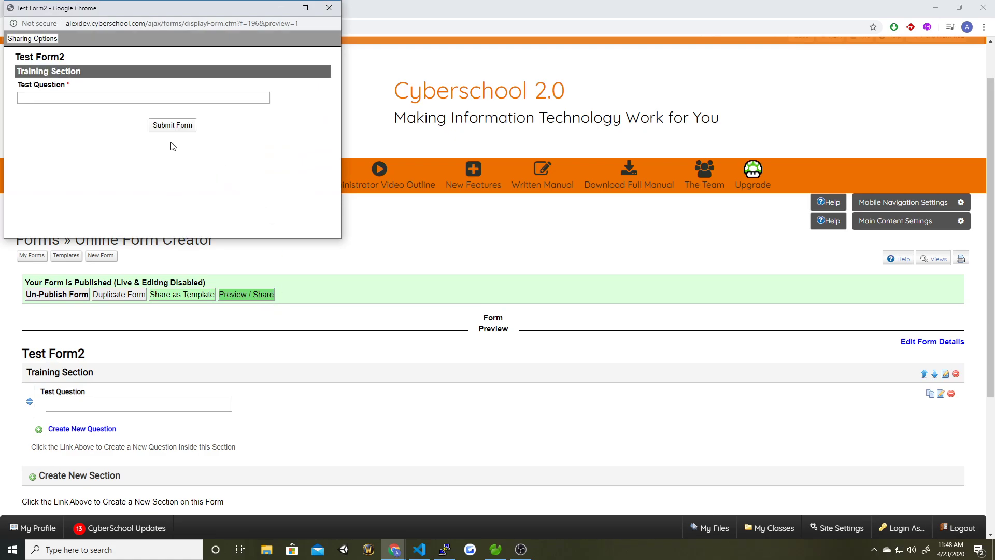
left_click_drag(155, 10, 417, 120)
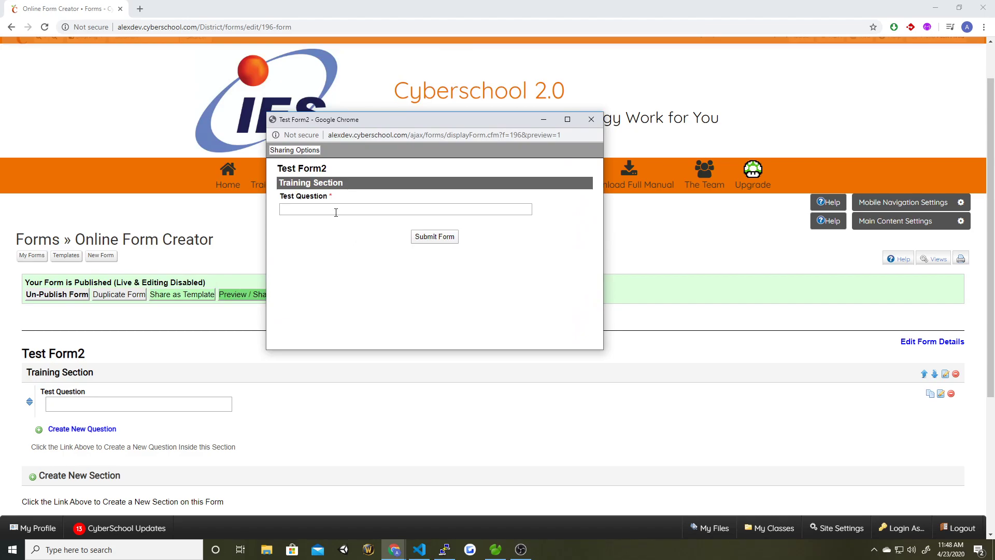
left_click(304, 151)
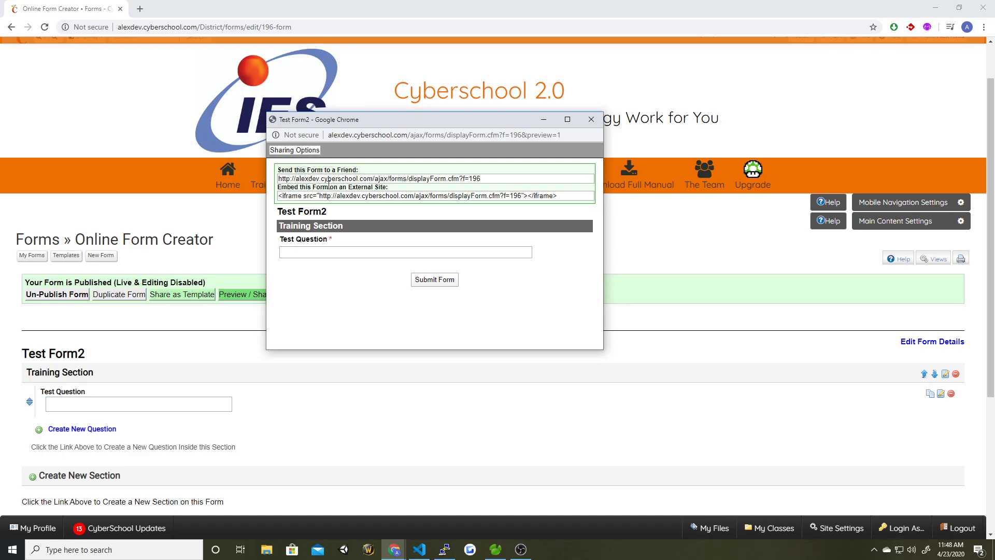
left_click_drag(480, 180, 318, 171)
left_click_drag(483, 179, 276, 179)
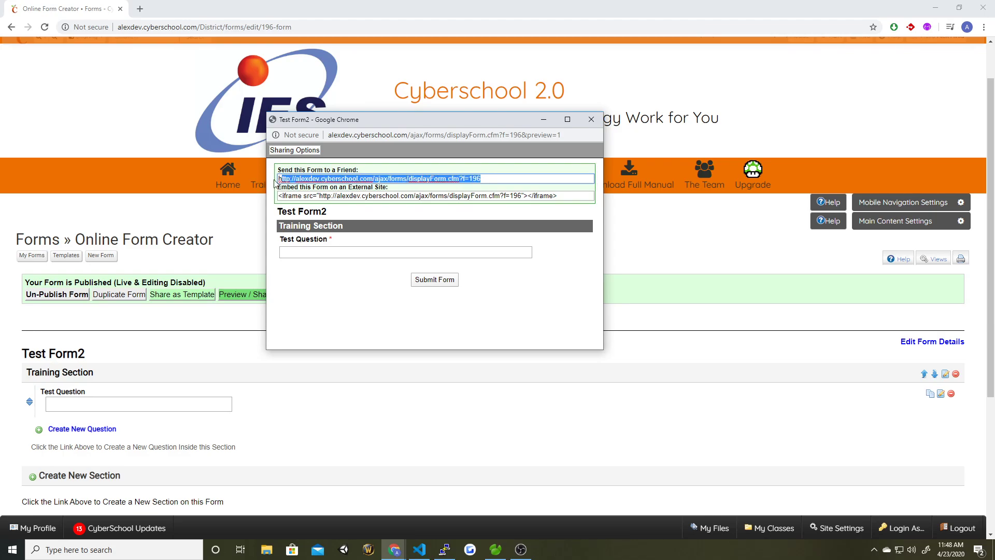
left_click(488, 179)
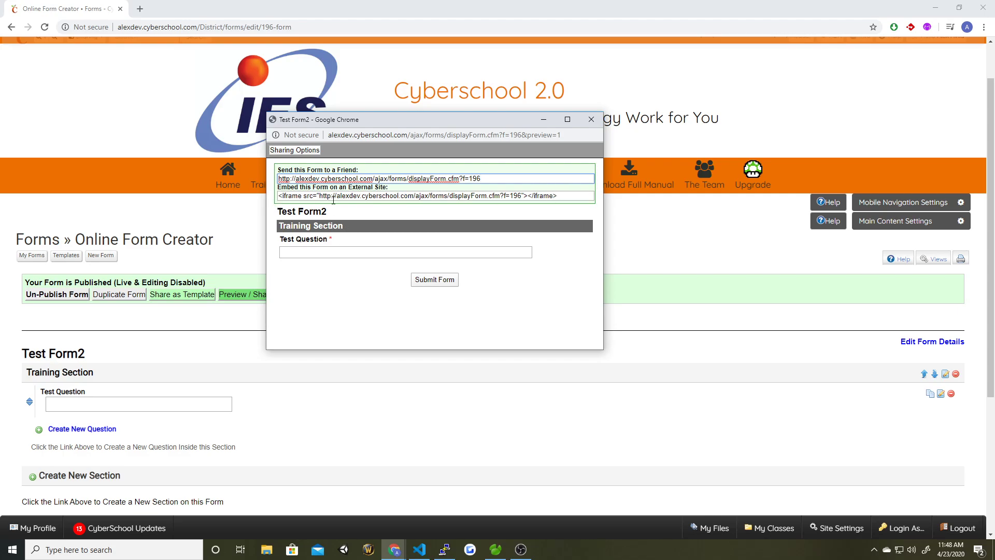
mouse_move(555, 200)
left_mouse_down()
mouse_move(332, 196)
mouse_move(568, 193)
left_mouse_up()
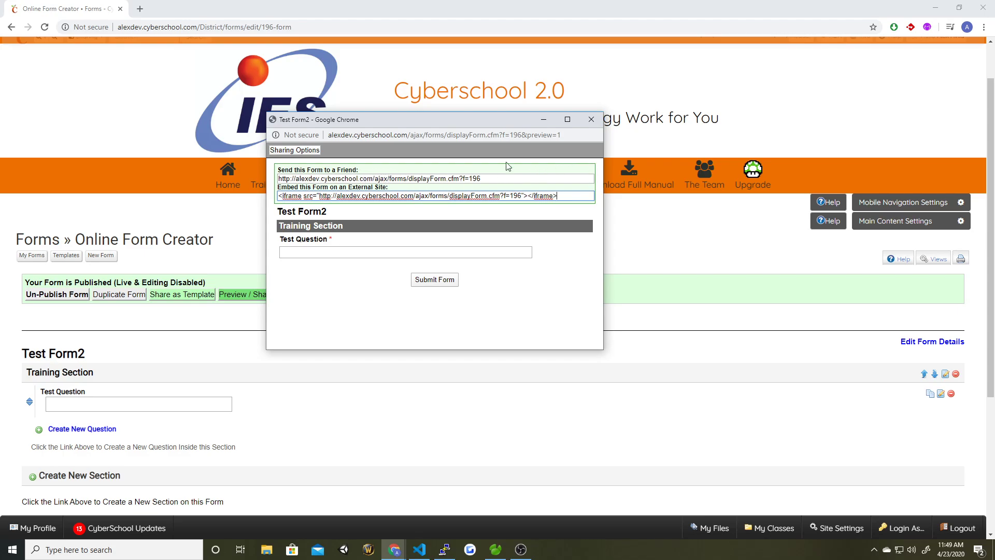
- Copy the complete link for sending the form to a friend and close the preview window
left_click_drag(482, 179, 277, 179)
right_click(341, 180)
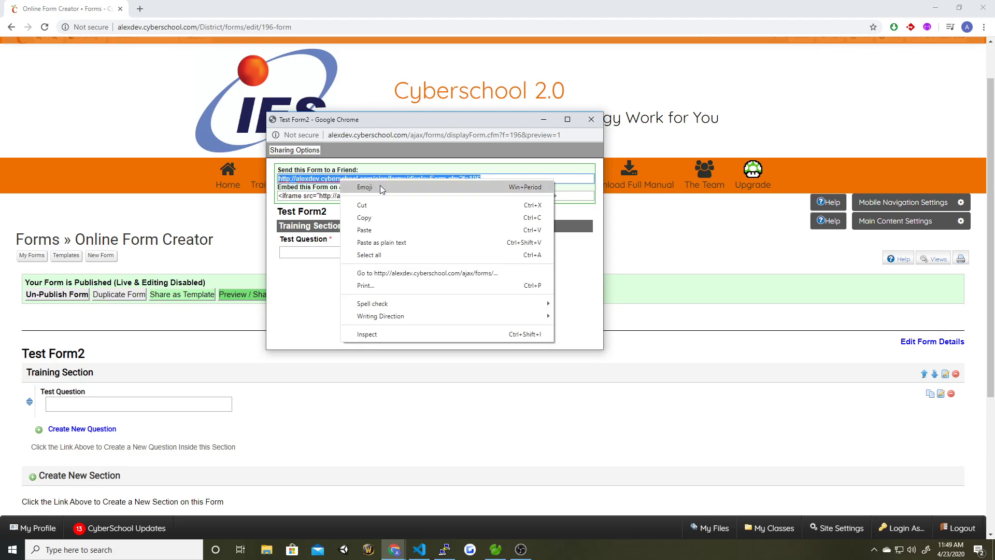
left_click(377, 218)
left_click(591, 120)
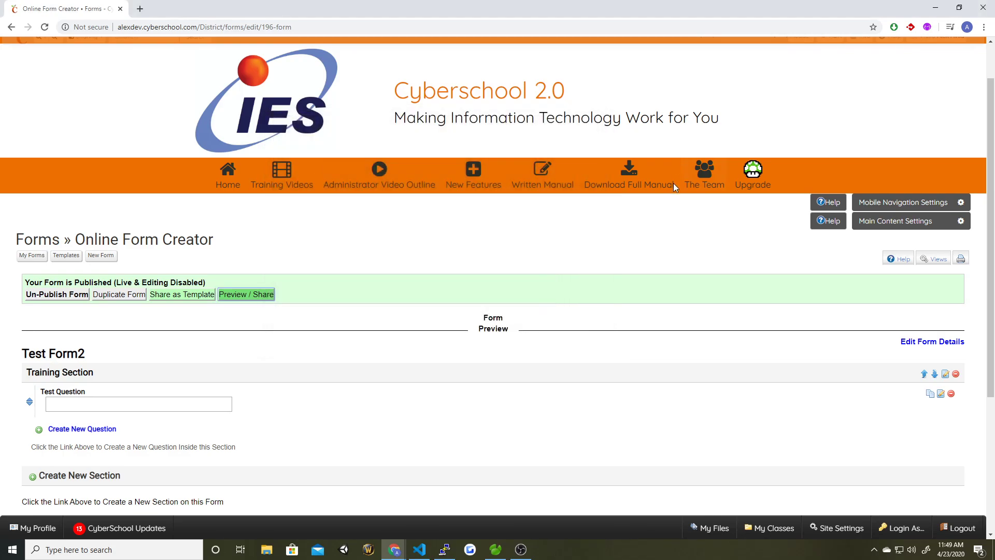
- Duplicate the form editor's browser tab and continue in the duplicate
right_click(100, 10)
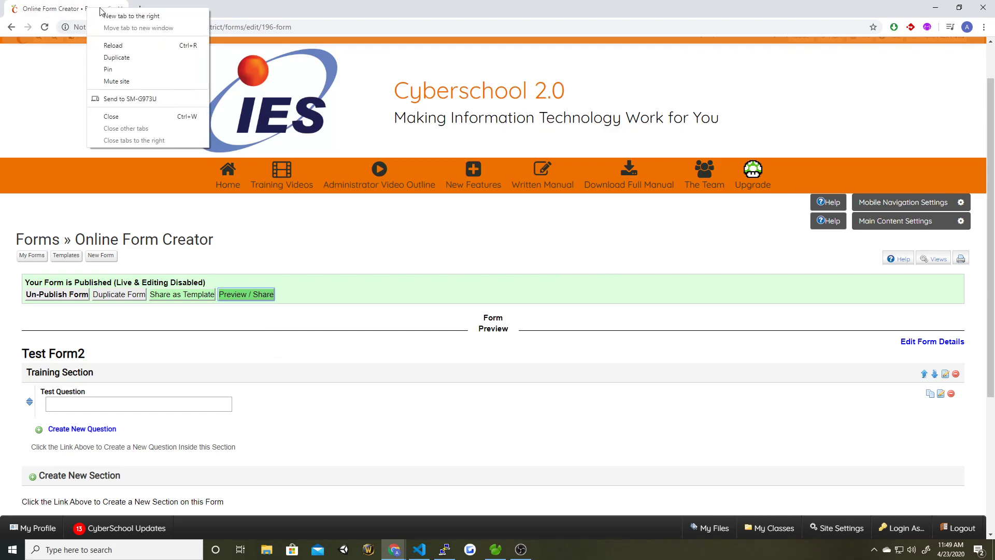
left_click(117, 58)
left_click(59, 9)
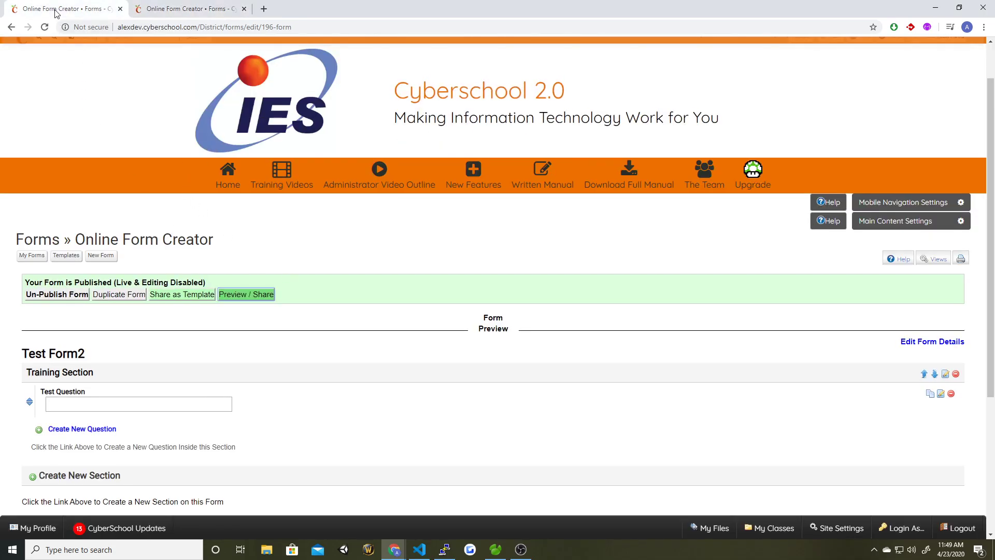
key("ctrl+Tab")
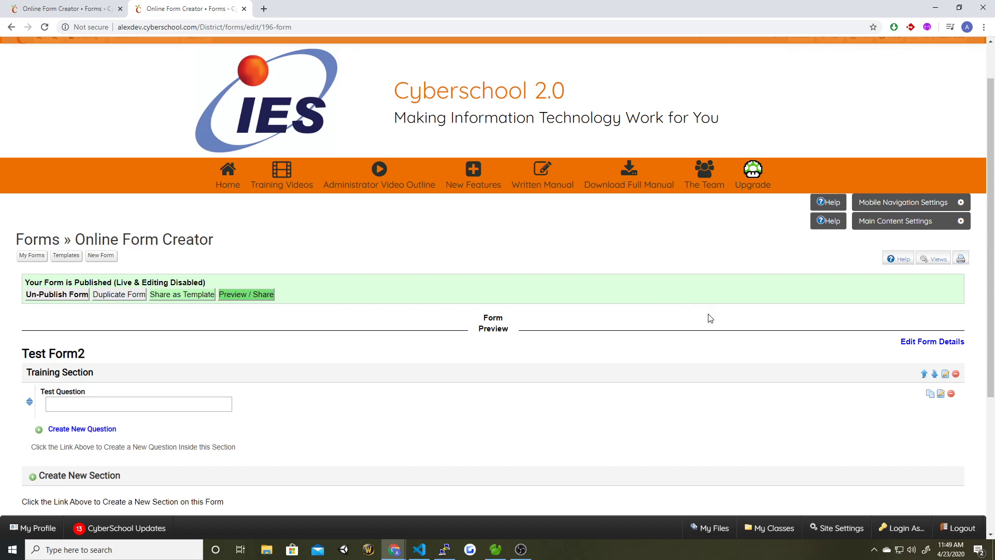
- Open the site's Navigation Editor and add a Link to File or Url entry at the end of Top Nav
left_click(834, 529)
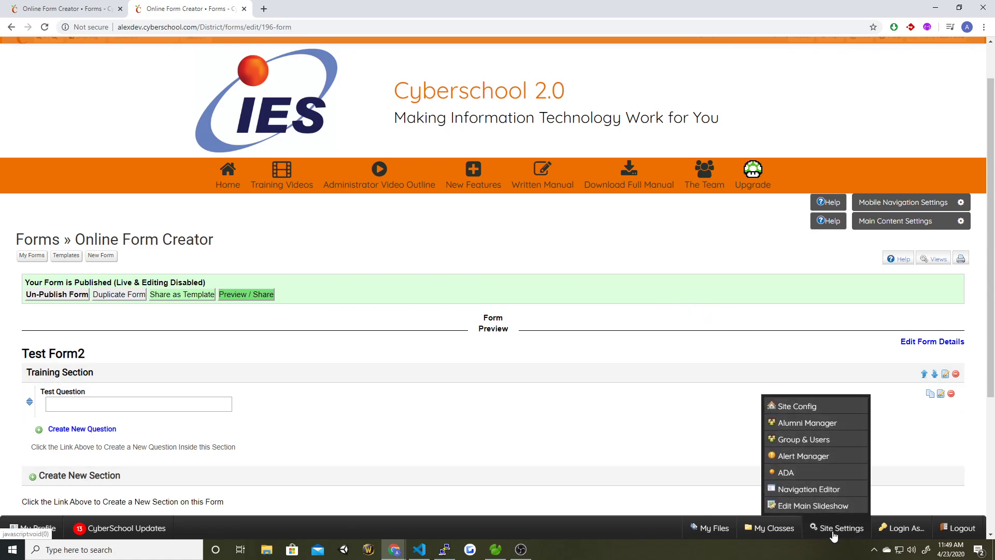
left_click(808, 491)
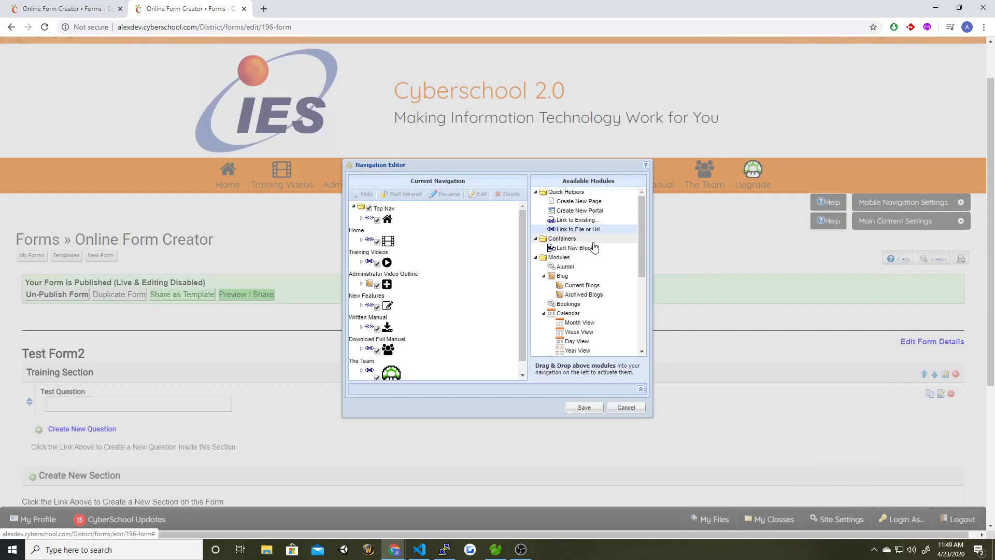
key("ctrl+plus")
key("ctrl+plus")
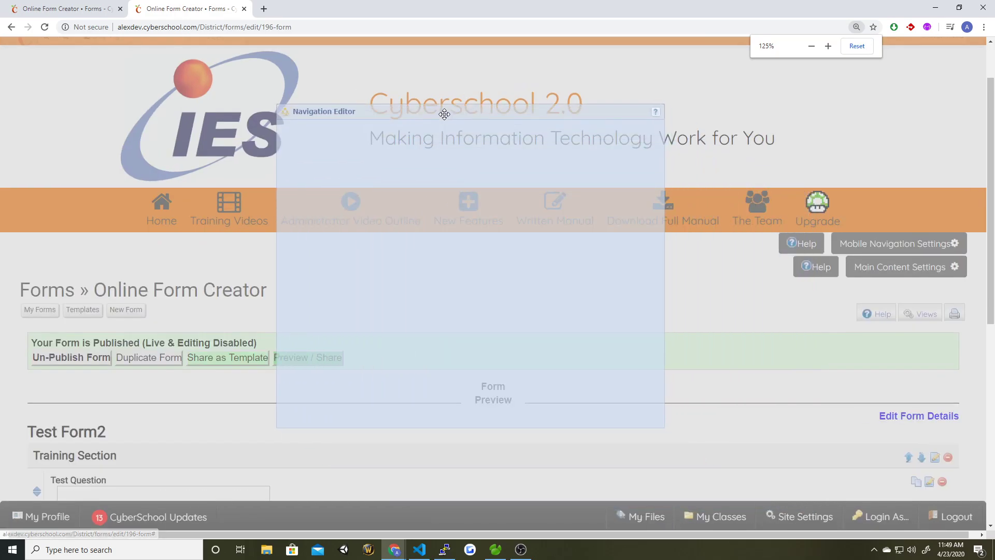
left_click_drag(569, 195, 331, 167)
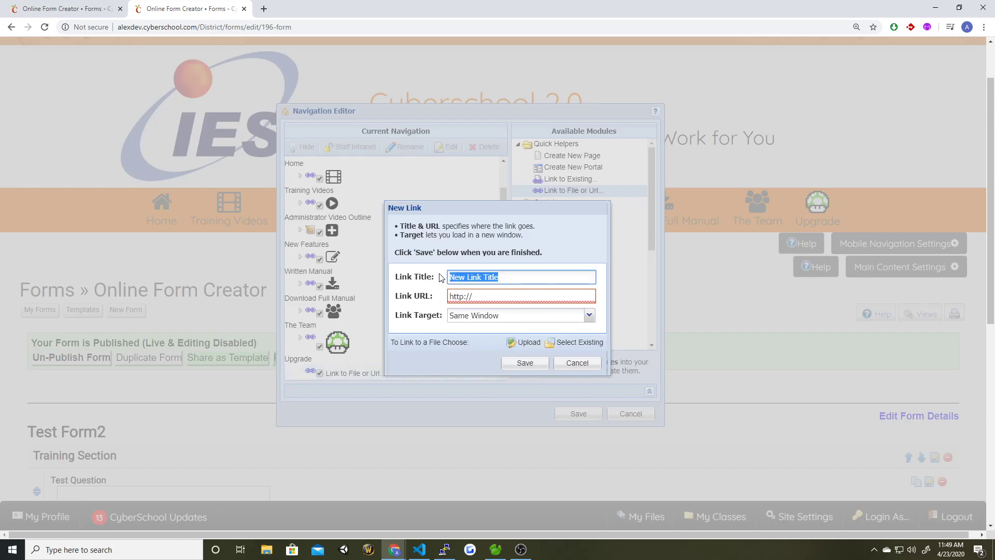
- Title the new link Test Form and replace its placeholder URL with the copied form link
type("Test Form")
key("Tab")
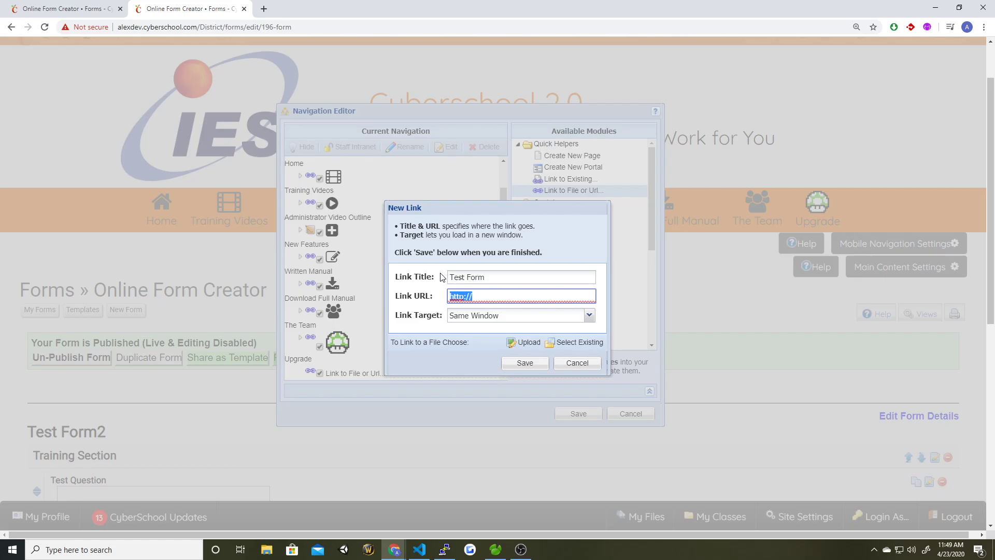
left_click(494, 297)
key("BackSpace")
key("BackSpace")
key("BackSpace")
key("BackSpace")
key("BackSpace")
key("BackSpace")
key("BackSpace")
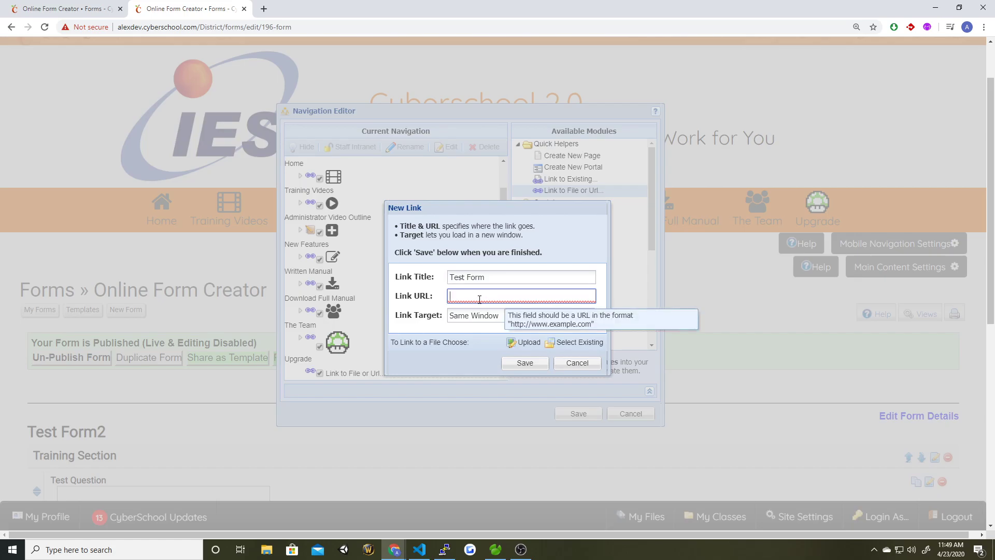
right_click(465, 295)
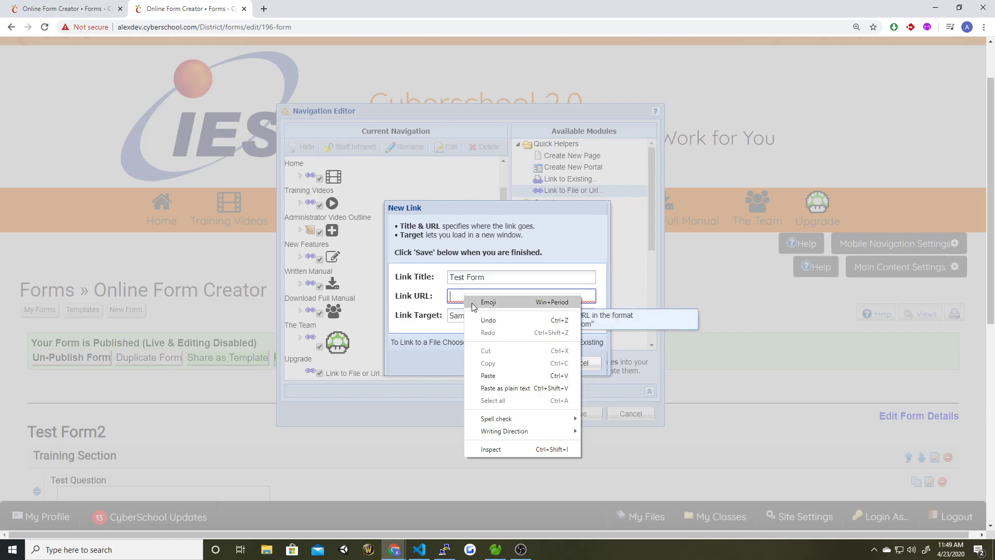
left_click(498, 375)
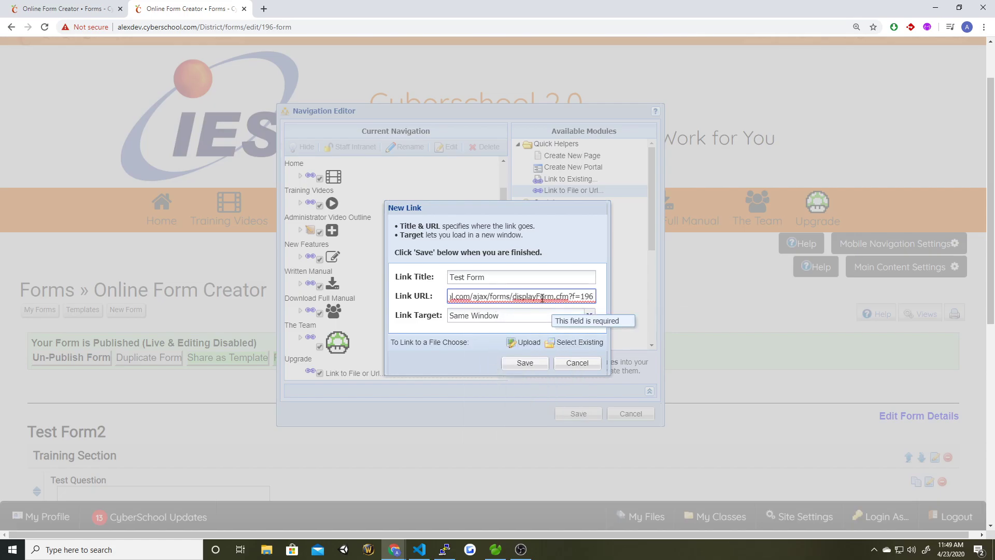
key("Home")
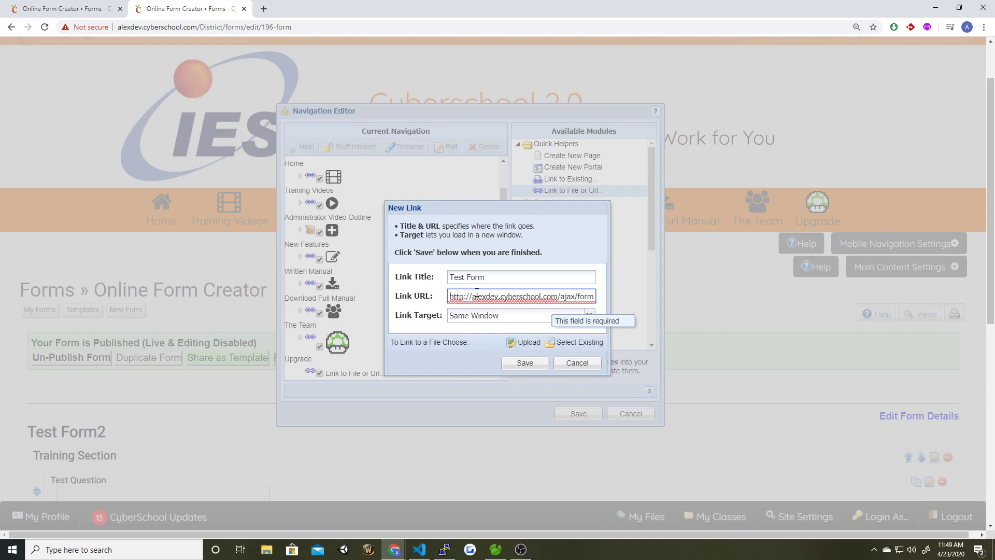
key("End")
key("Home")
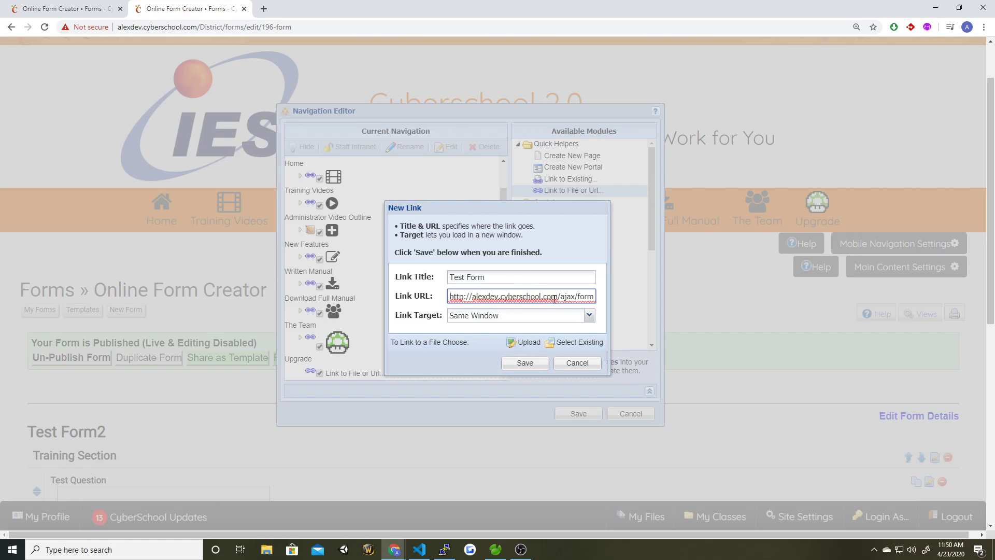
- Shorten the link URL to /ajax/forms/displayForm.cfm?f=196 by removing the domain, and save the link and the navigation
left_click_drag(557, 297, 435, 301)
key("BackSpace")
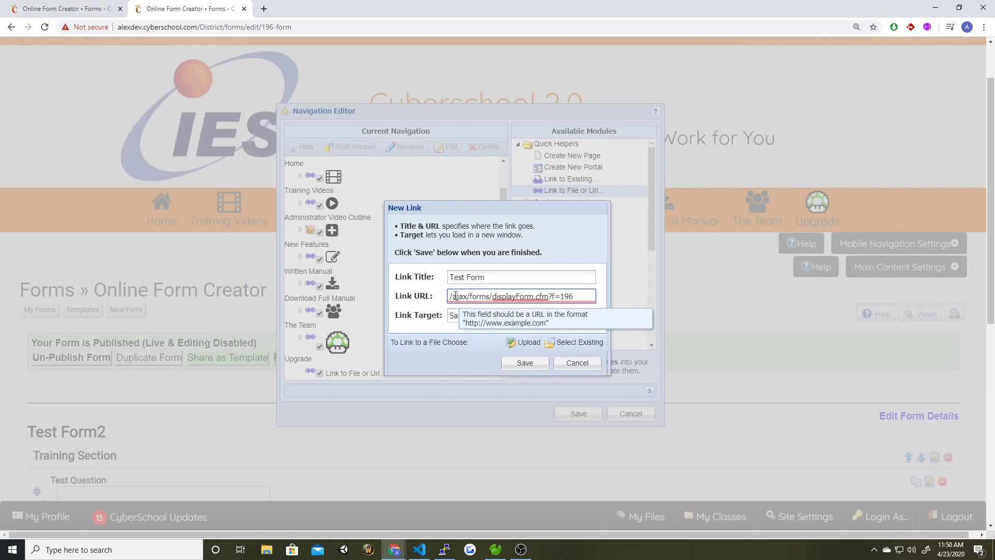
left_click_drag(449, 295, 587, 294)
left_click(587, 294)
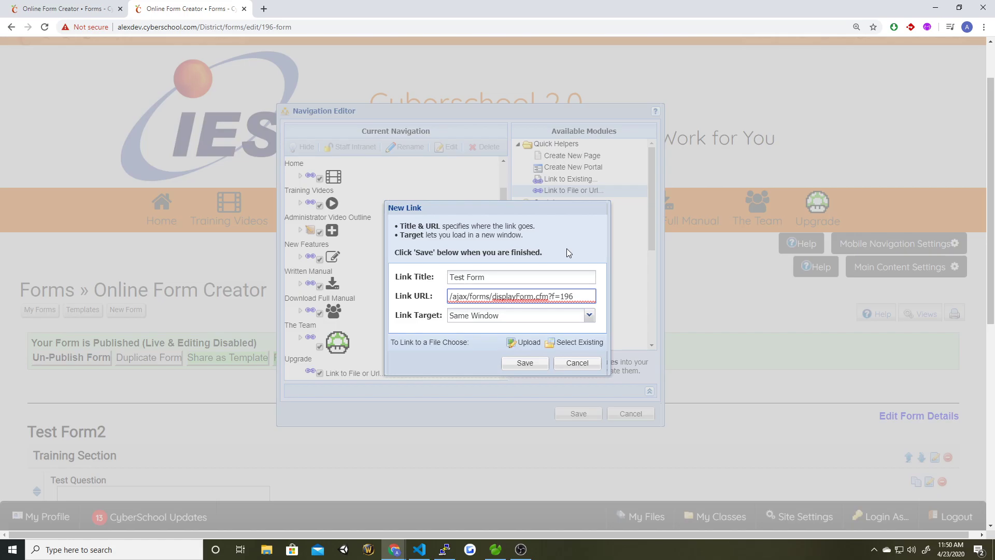
left_click(513, 366)
left_click(579, 414)
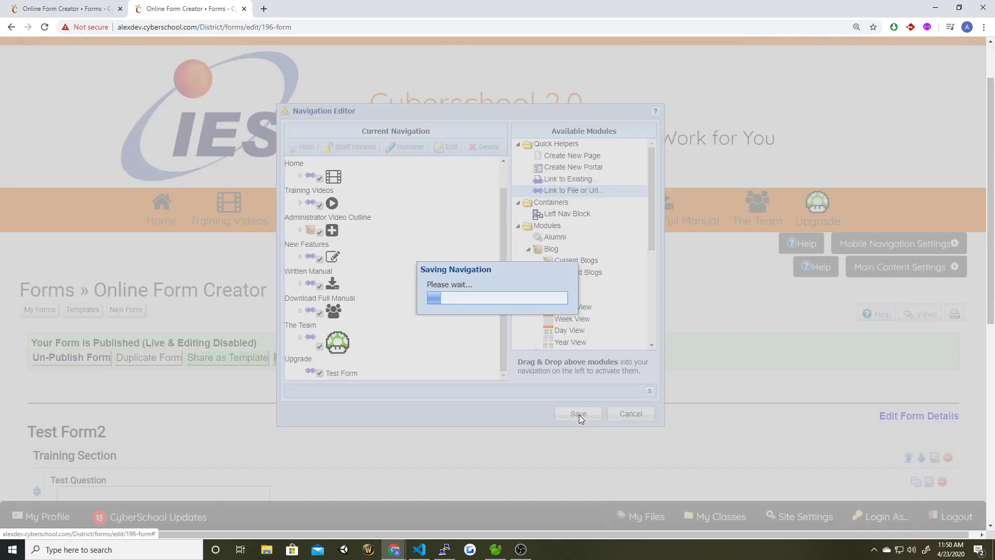
- Reset the page zoom to 100%, test the Test Form navigation link, examine the opened form's address, and close its tab
key("ctrl+0")
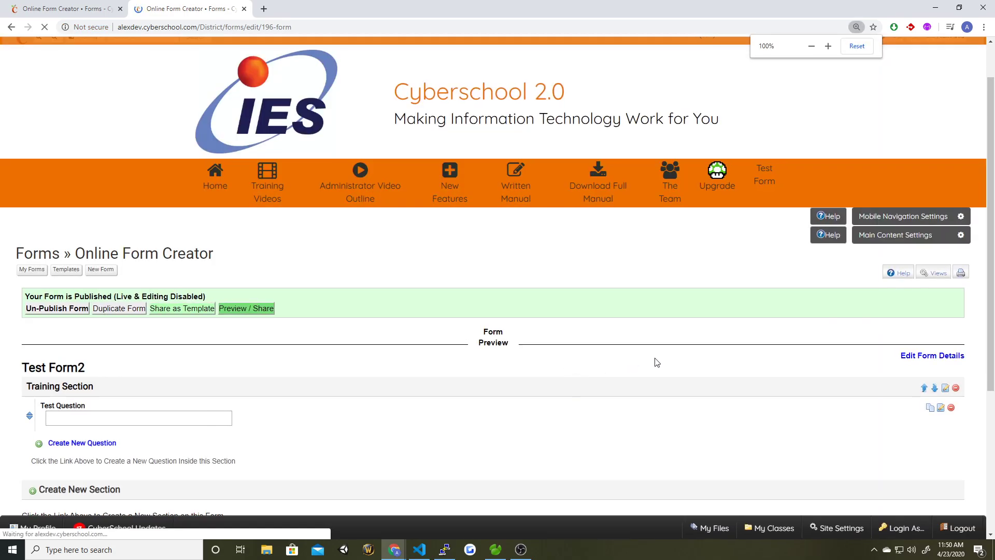
left_click(767, 180)
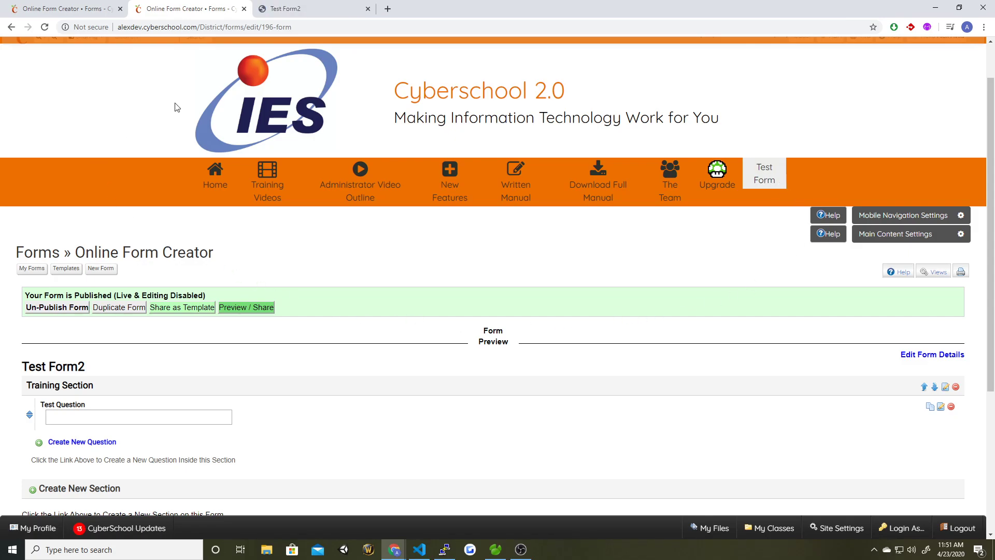
left_click(288, 12)
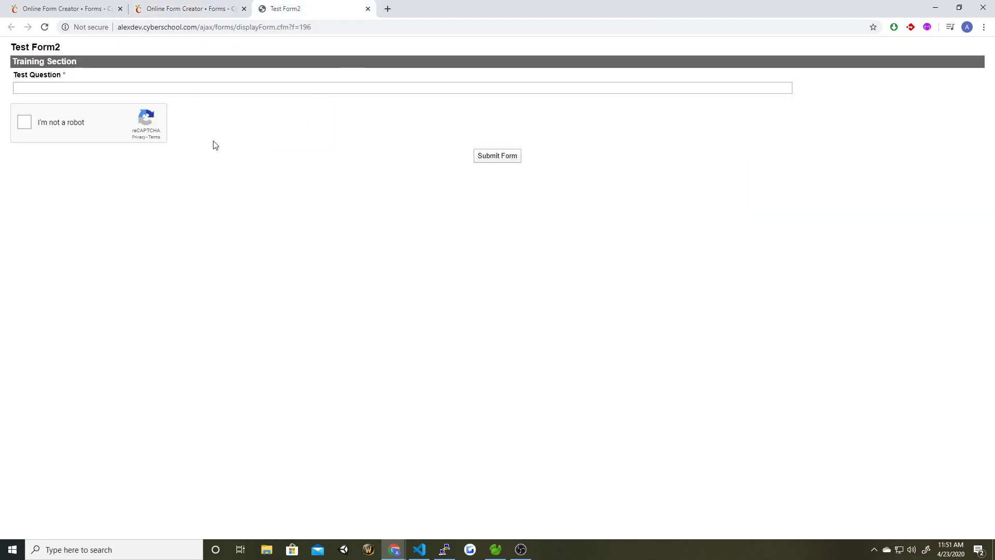
mouse_move(197, 27)
left_mouse_down()
mouse_move(317, 26)
mouse_move(187, 26)
left_mouse_up()
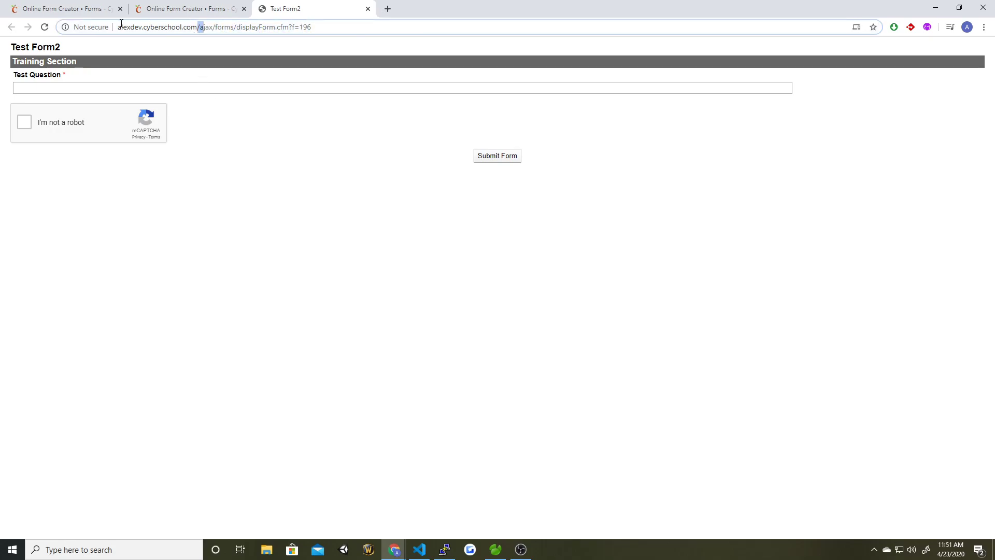
left_click(223, 180)
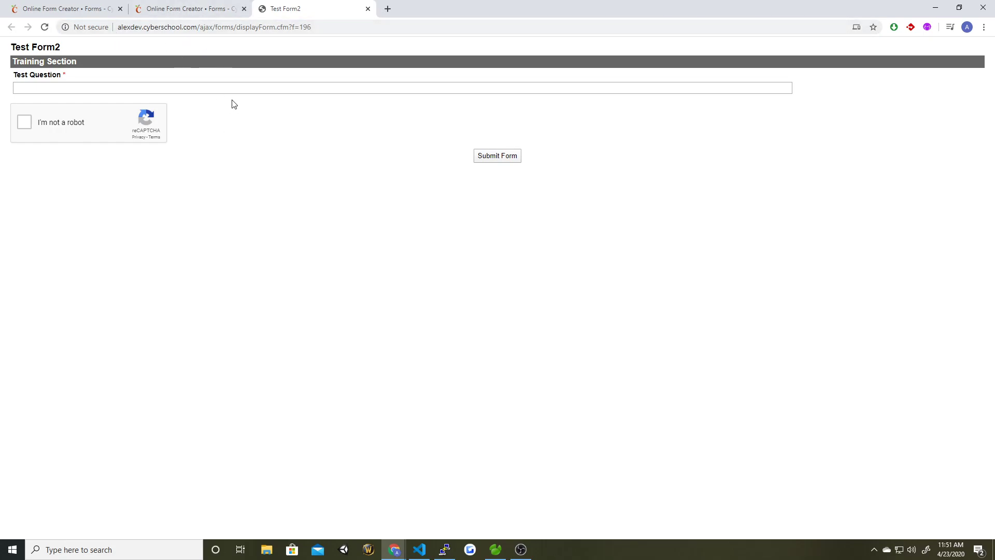
left_click(367, 8)
- Show the form's sharing options again and select the /ajax/forms/displayForm.cfm?f=196 part of the friend link
scroll(361, 297, "down", 2)
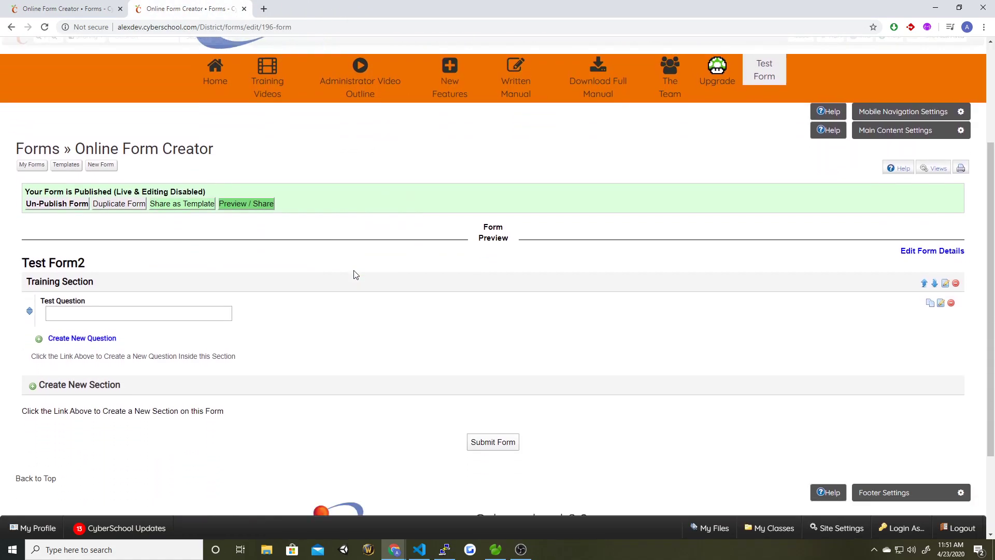
left_click(250, 206)
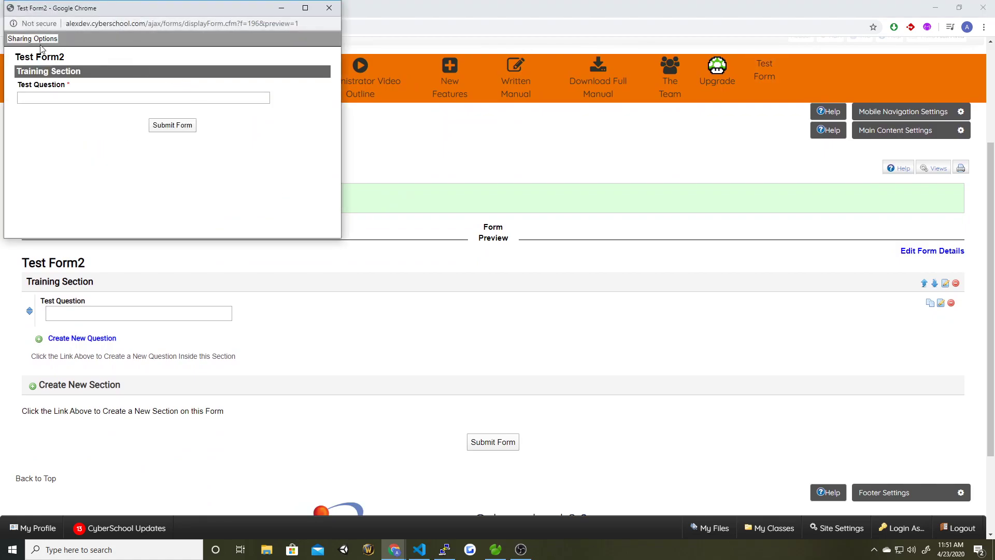
left_click(43, 40)
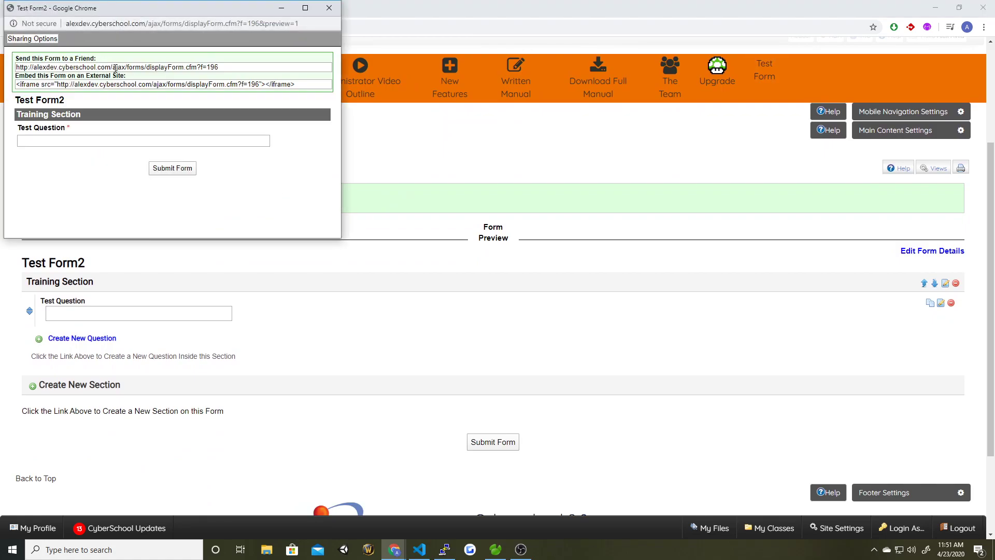
left_click_drag(112, 67, 231, 68)
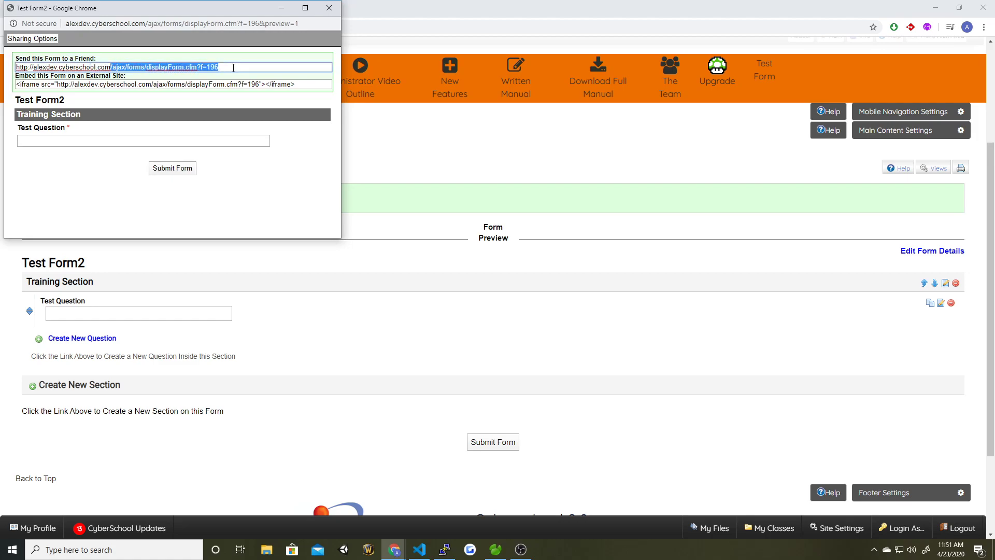
- Leave the form's sharing window and go to the website's home page
left_click(225, 67)
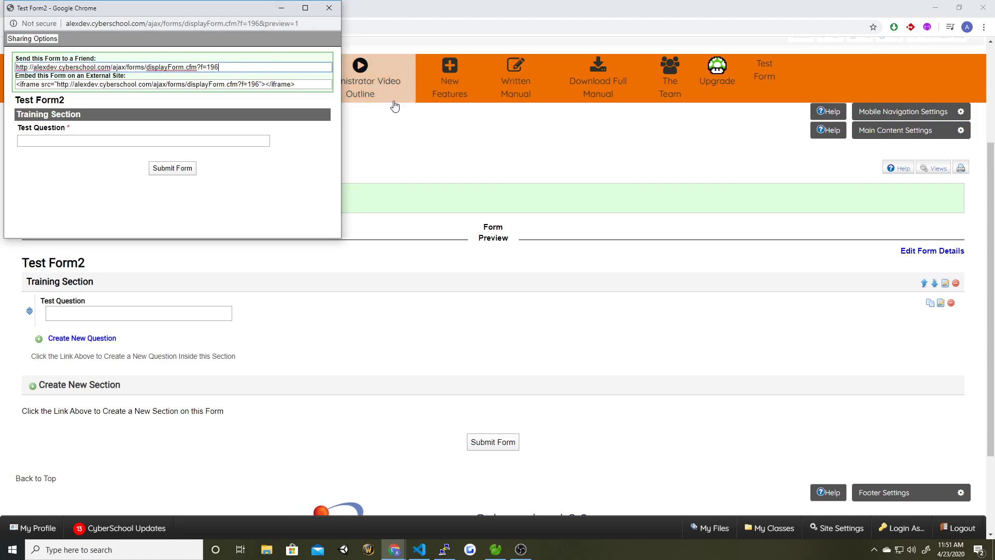
left_click_drag(179, 12, 319, 135)
left_click(466, 129)
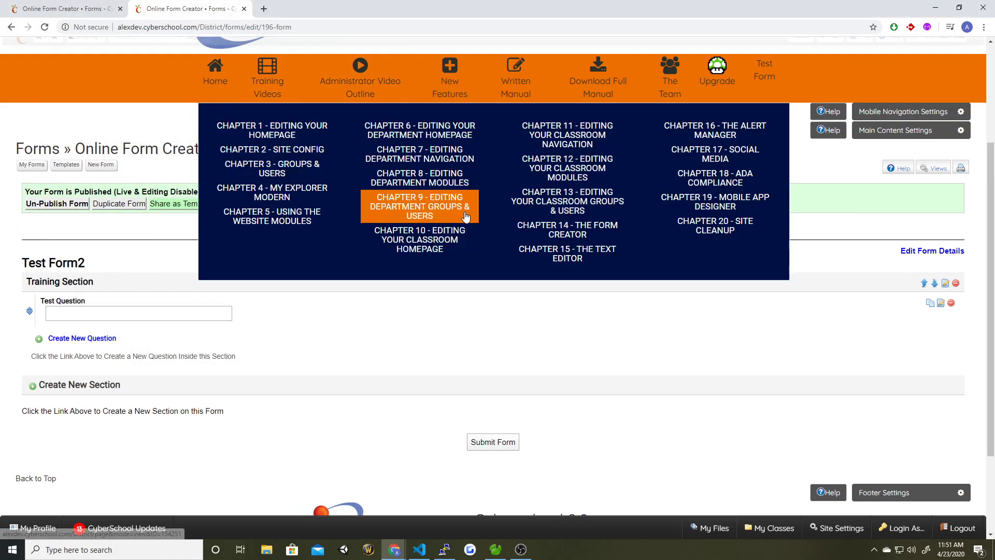
left_click(215, 72)
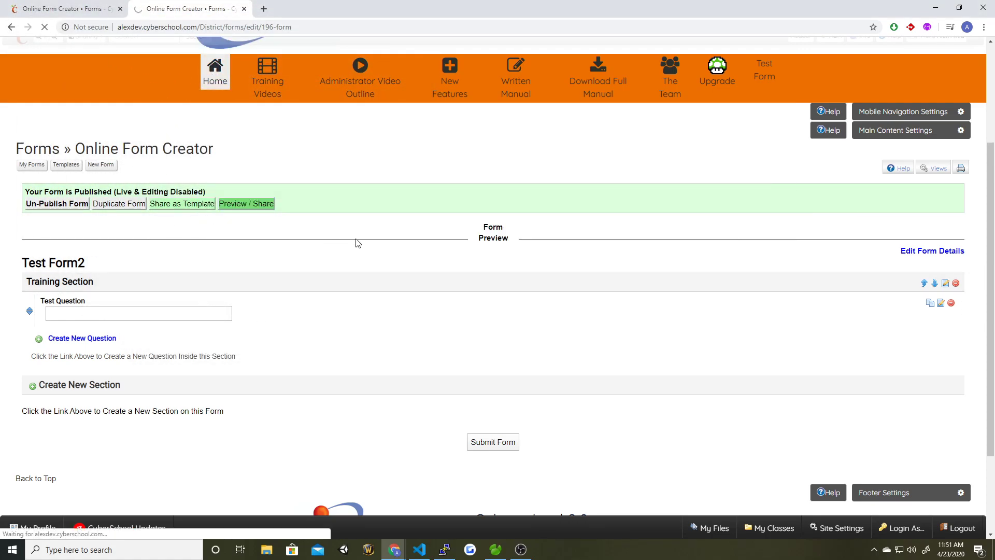
scroll(330, 295, "down", 4)
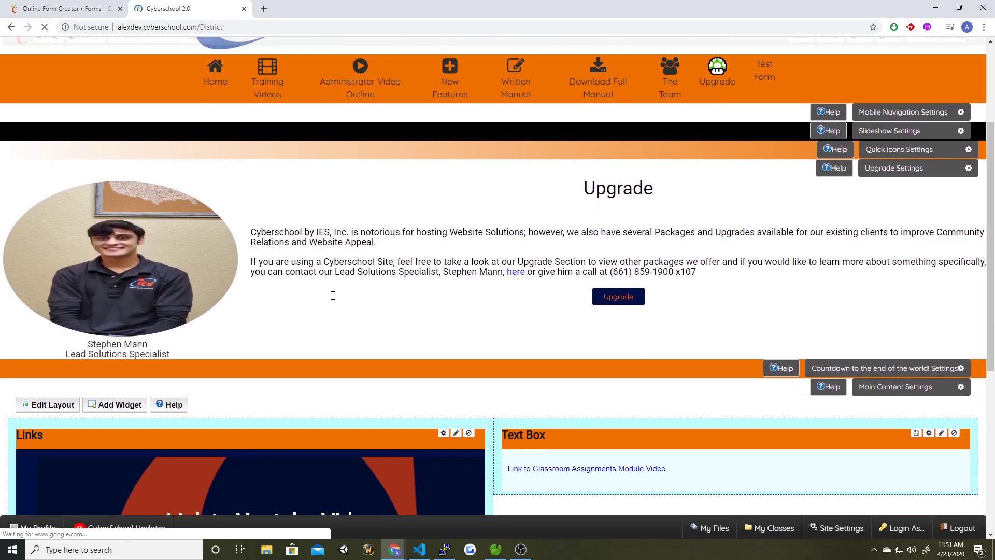
scroll(332, 292, "down", 2)
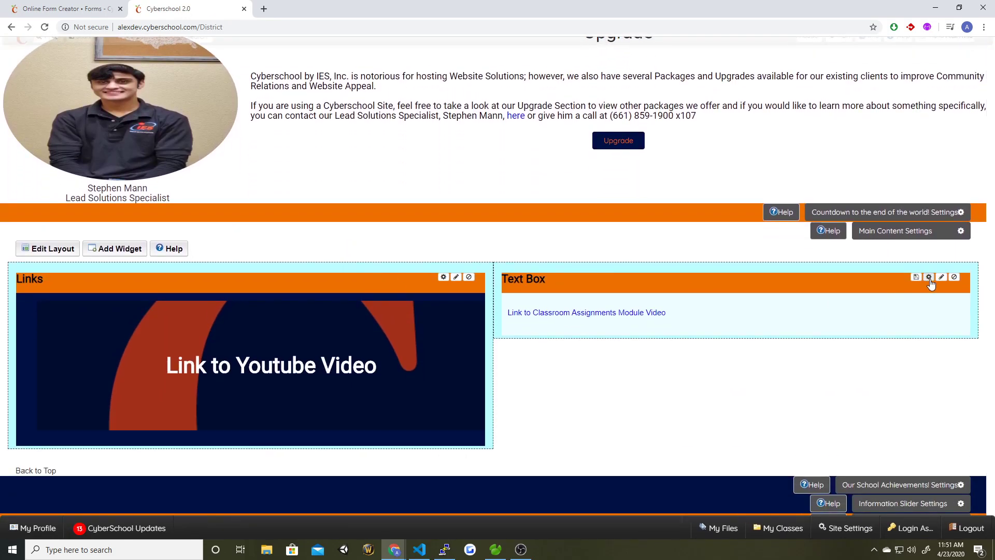
- Open the home page's Text Box widget for editing and delete its Link to Classroom Assignments Module Video text
left_click(929, 277)
left_click_drag(455, 195, 235, 204)
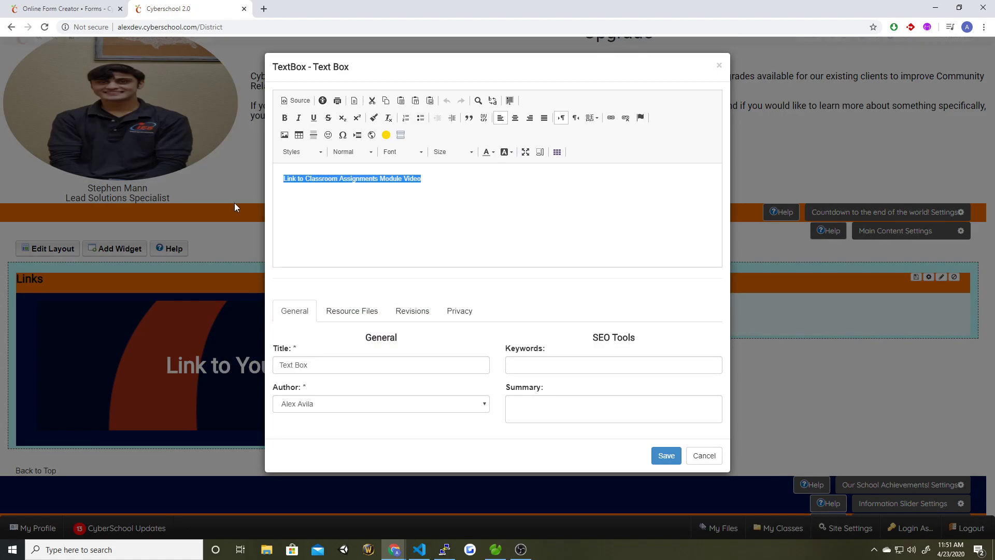
key("BackSpace")
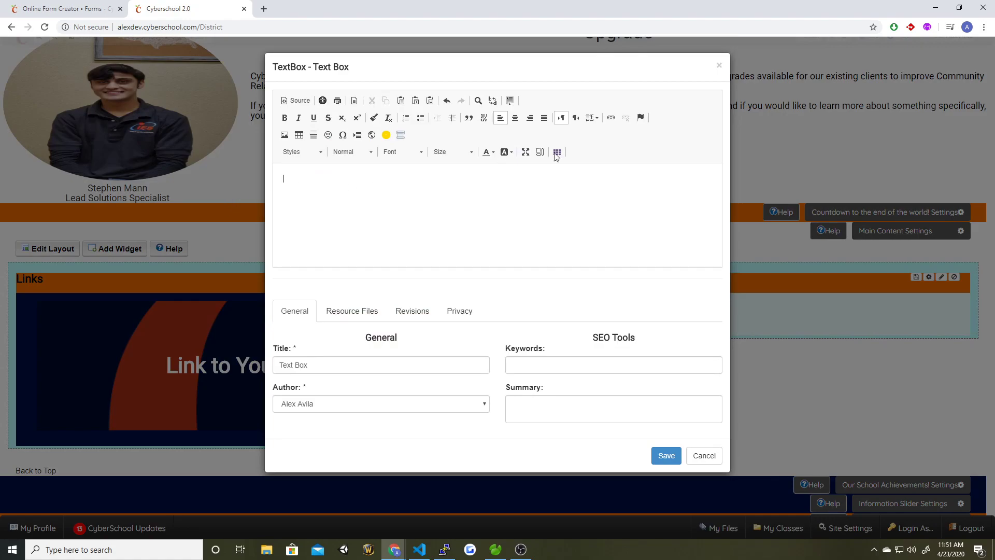
- Start a link in the text box with display text Link to Test Form and paste the copied form link as its URL
left_click(611, 118)
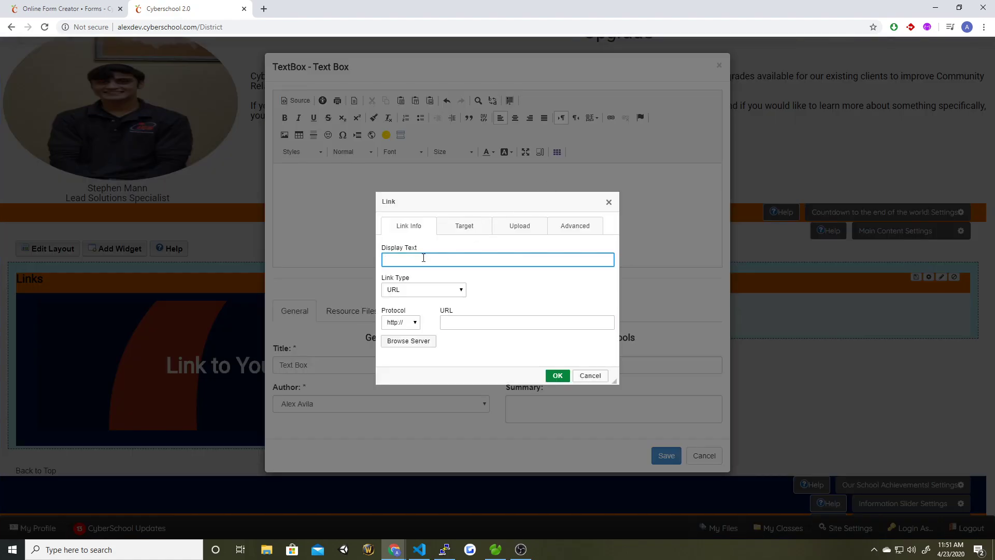
type("Link to Test Form")
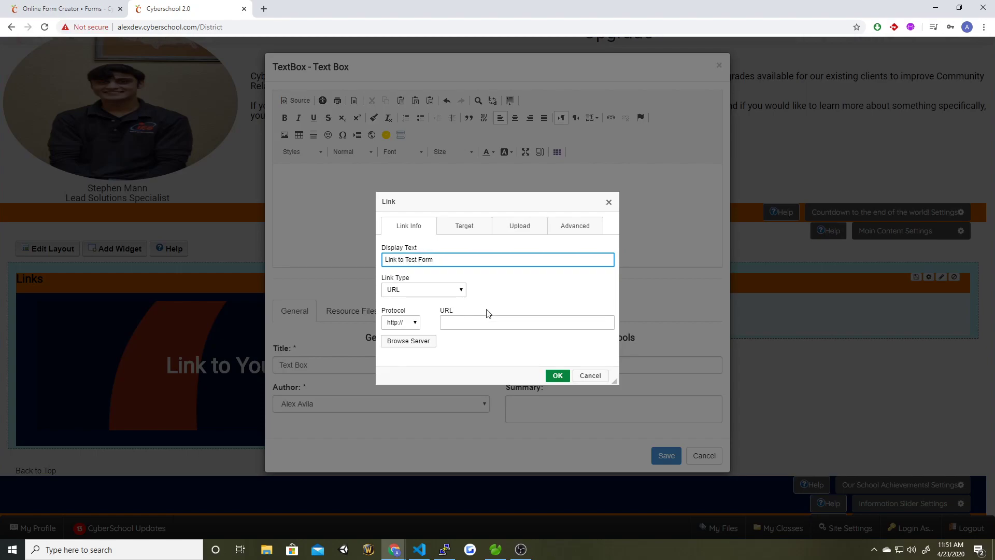
left_click(467, 323)
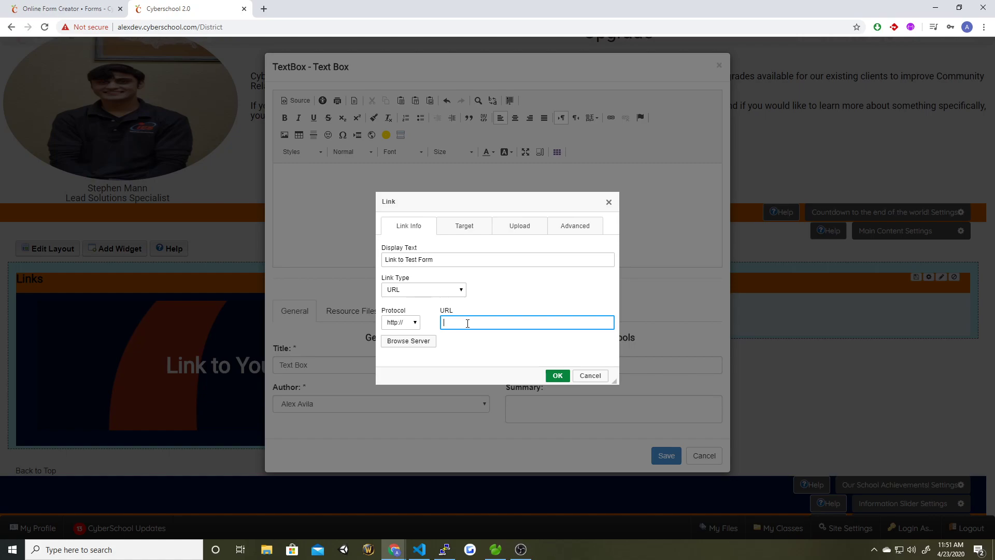
right_click(467, 323)
left_click(487, 399)
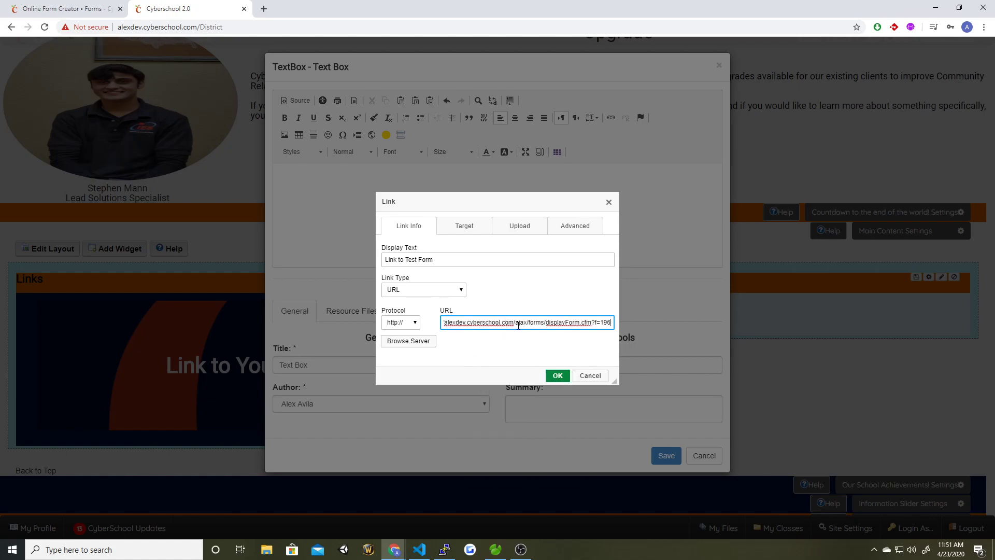
- Shorten the link URL to /ajax/forms/displayForm.cfm?f=196 by removing the domain, and save the link and the text box
left_click_drag(513, 323, 433, 324)
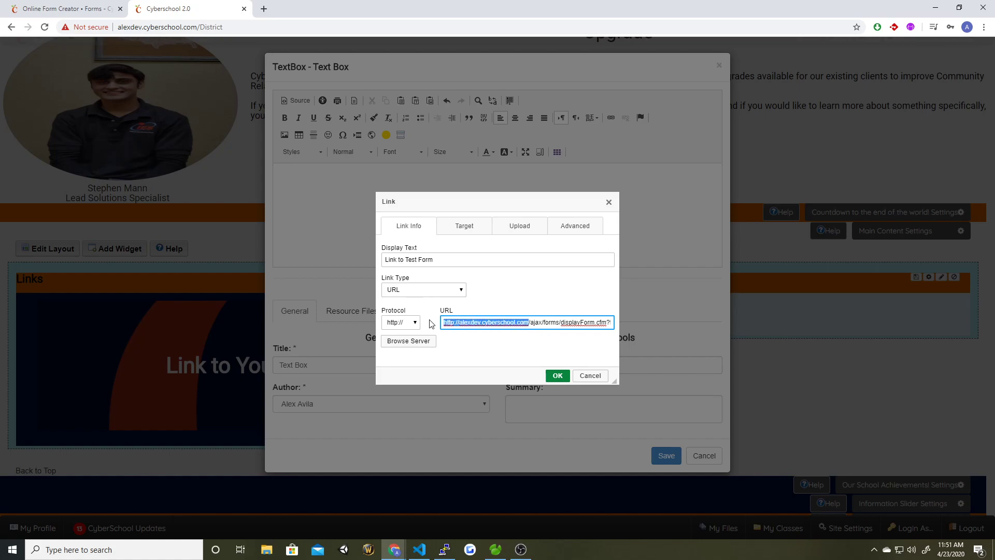
key("BackSpace")
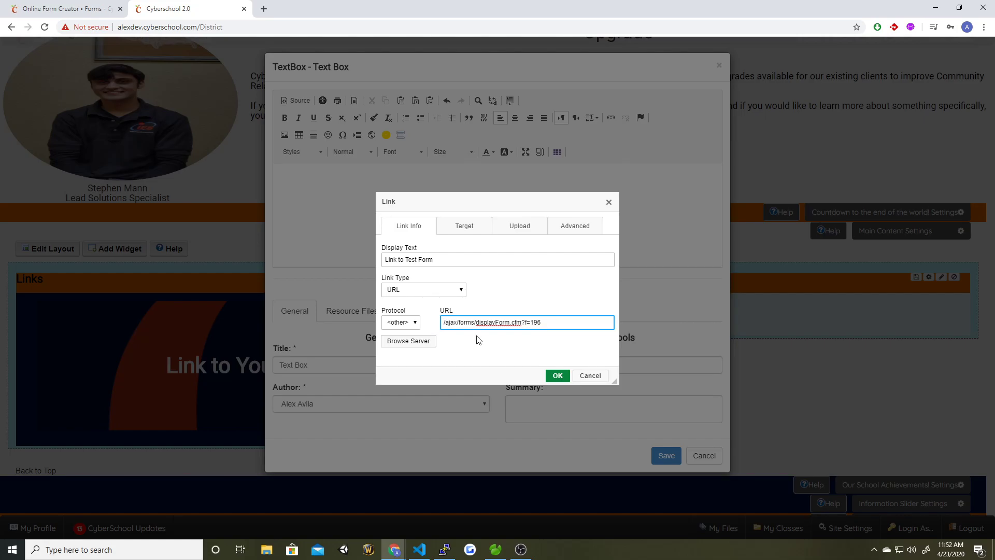
left_click(558, 375)
left_click(666, 455)
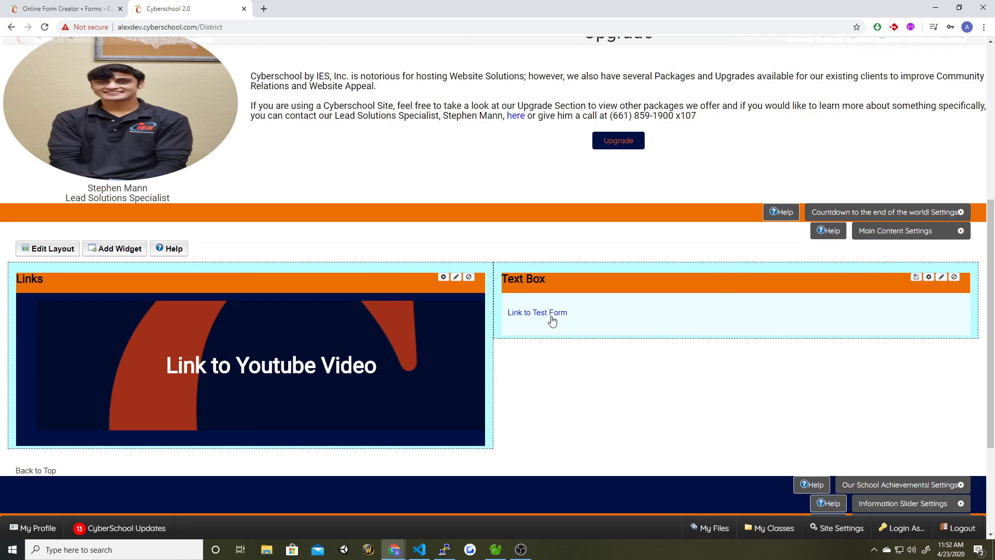
- Test the Link to Test Form link in the text box, examine the opened form, and close its tab
left_click(551, 320)
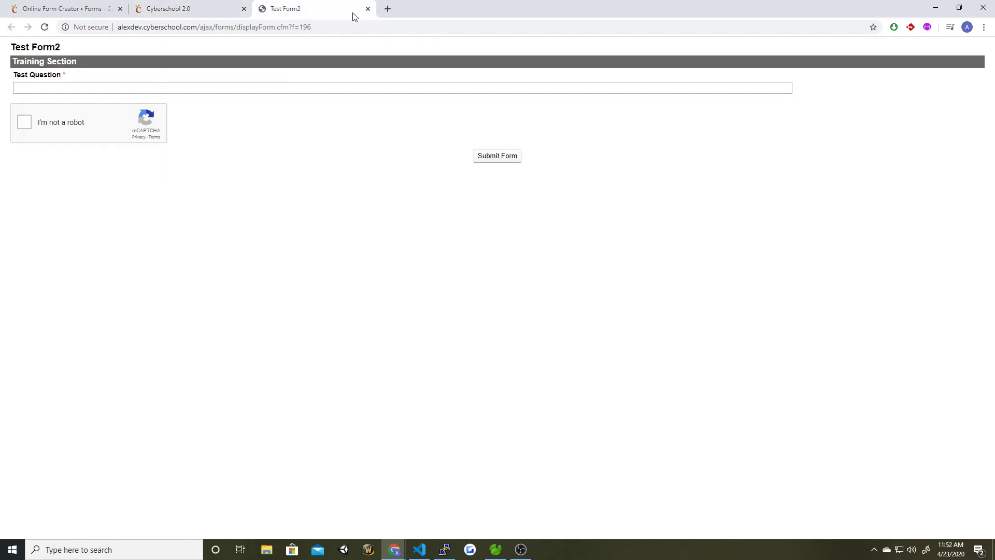
left_click(368, 9)
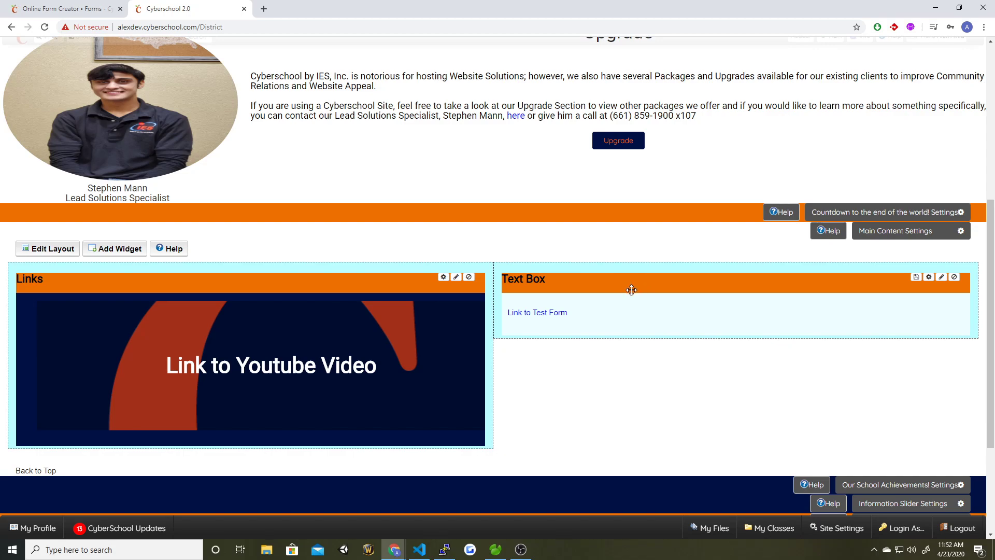
- Reopen the Text Box widget for editing and delete the Link to Test Form link from its content
left_click(929, 278)
left_click_drag(359, 184, 282, 179)
key("BackSpace")
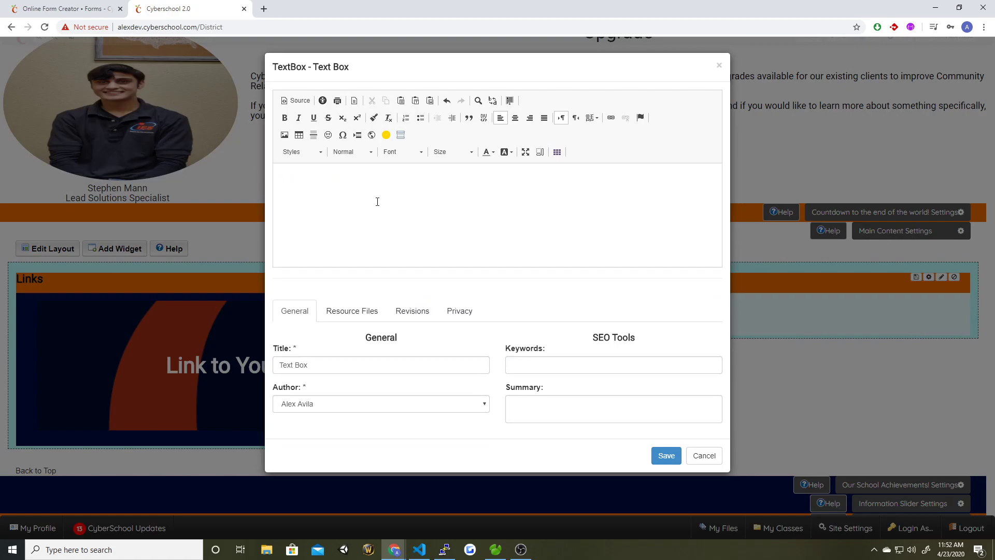
- Copy the iframe code for embedding on an external site from Test Form2's sharing options, and close the preview window
left_click(39, 9)
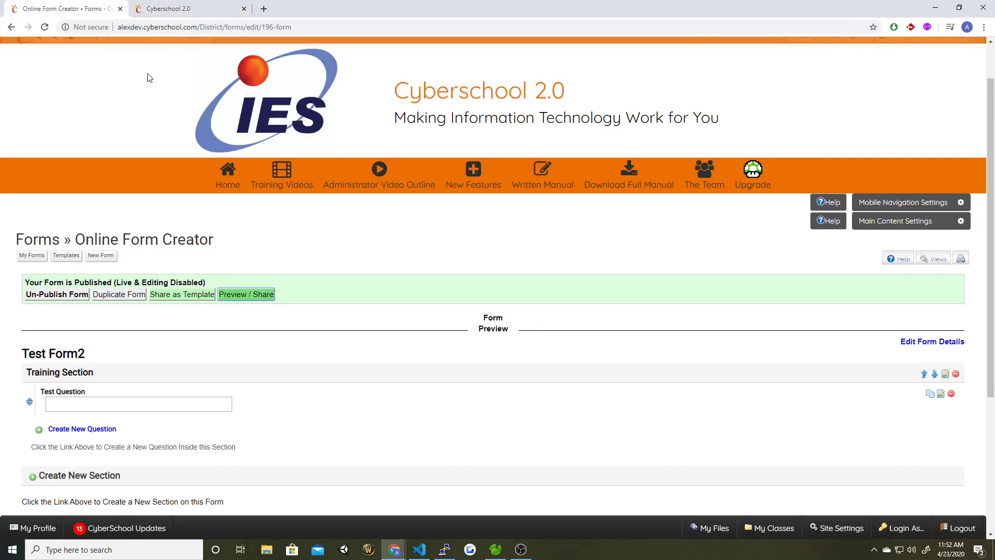
left_click(254, 295)
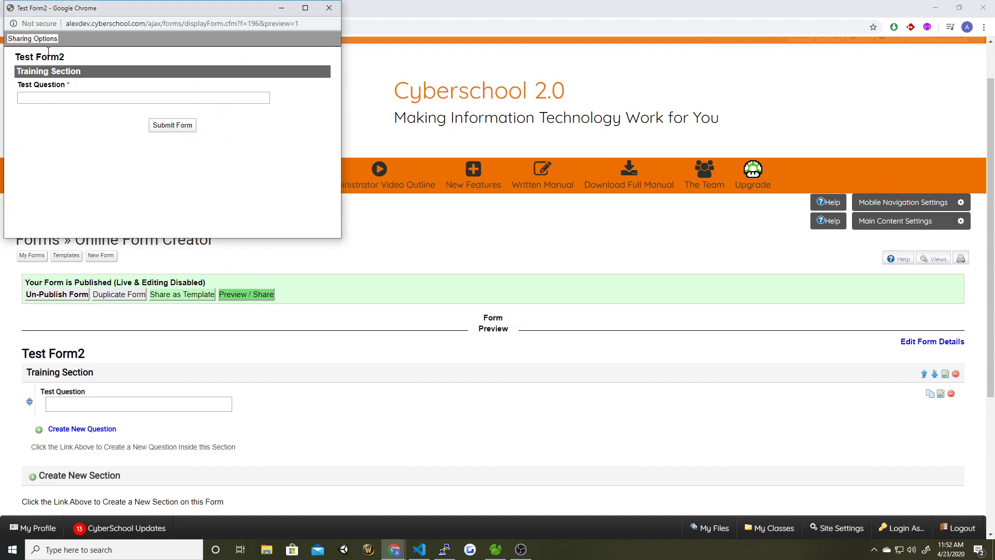
left_click(33, 38)
left_click_drag(290, 86, 8, 88)
right_click(118, 87)
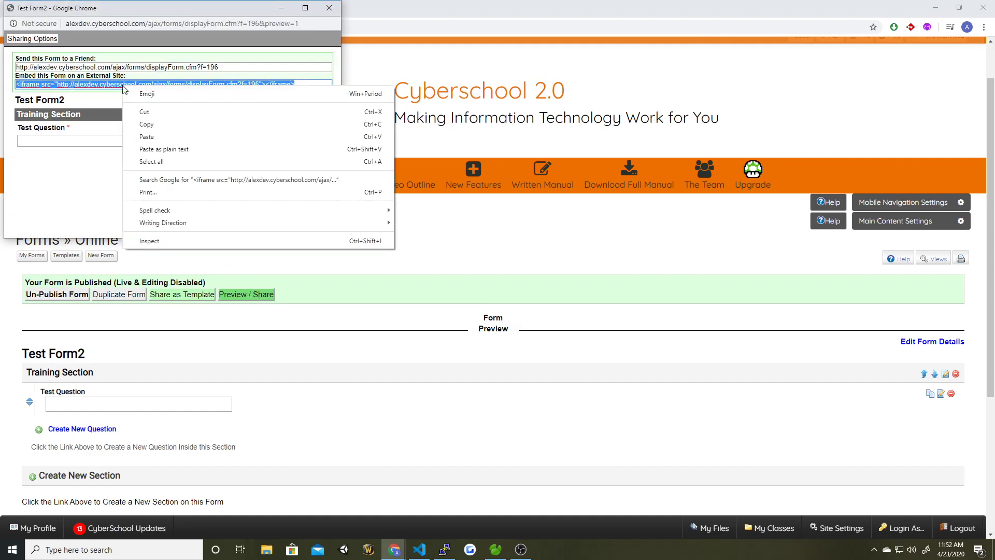
left_click(163, 128)
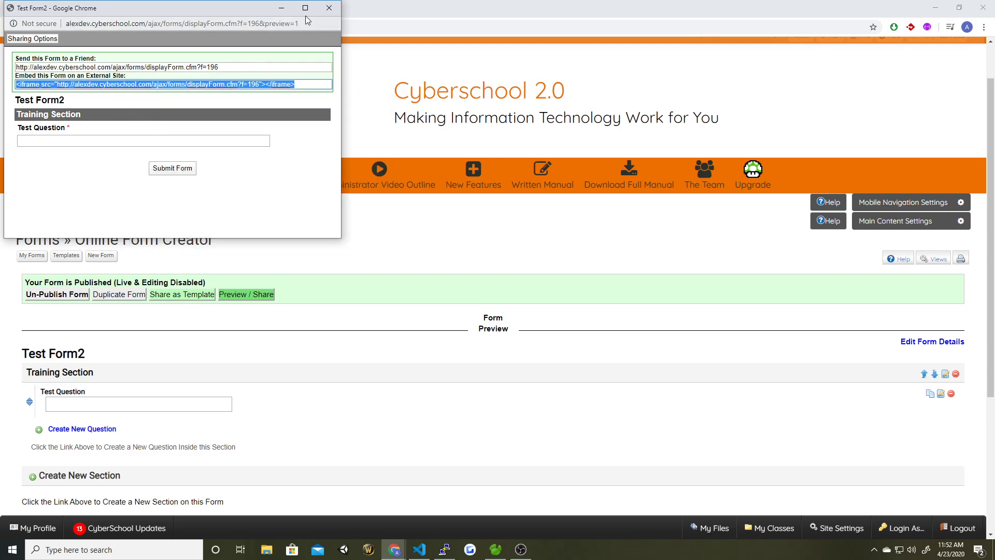
left_click(329, 8)
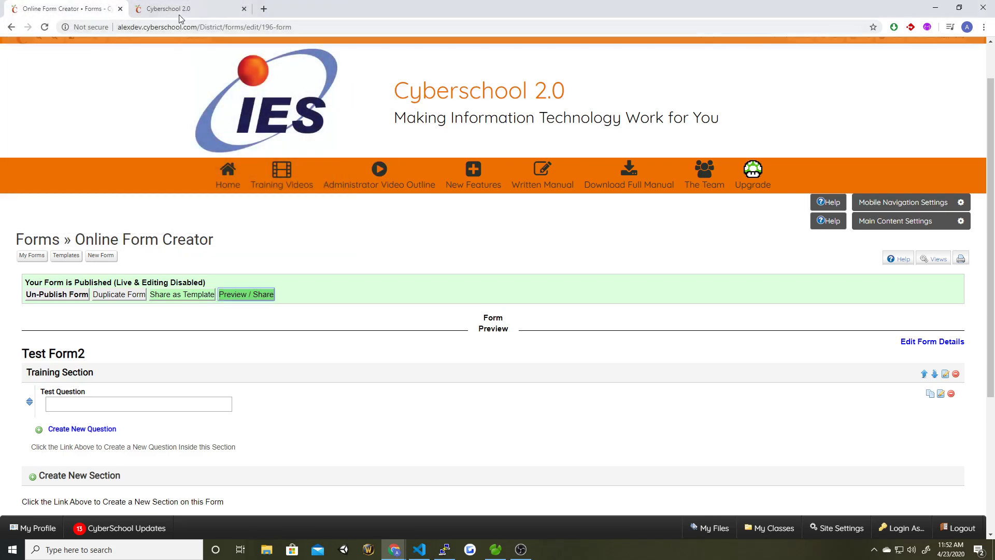
- Paste the copied iframe code into the HTML source of the home page's text box and return to the visual view
left_click(181, 10)
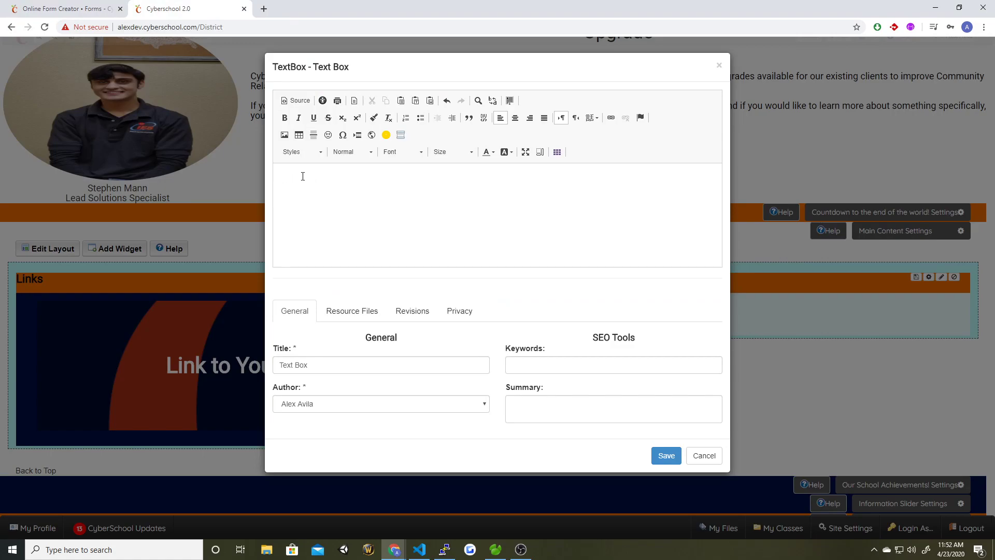
left_click(295, 100)
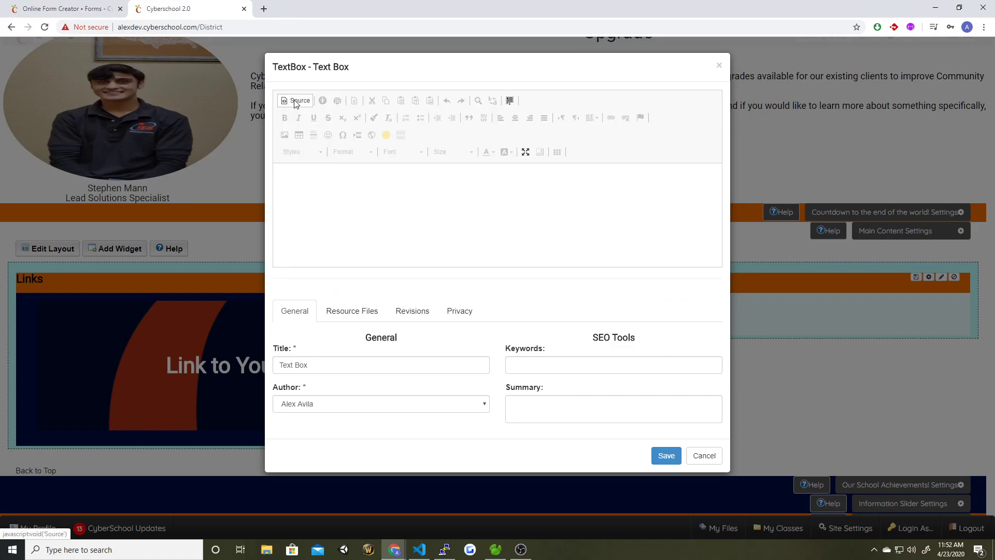
left_click(291, 170)
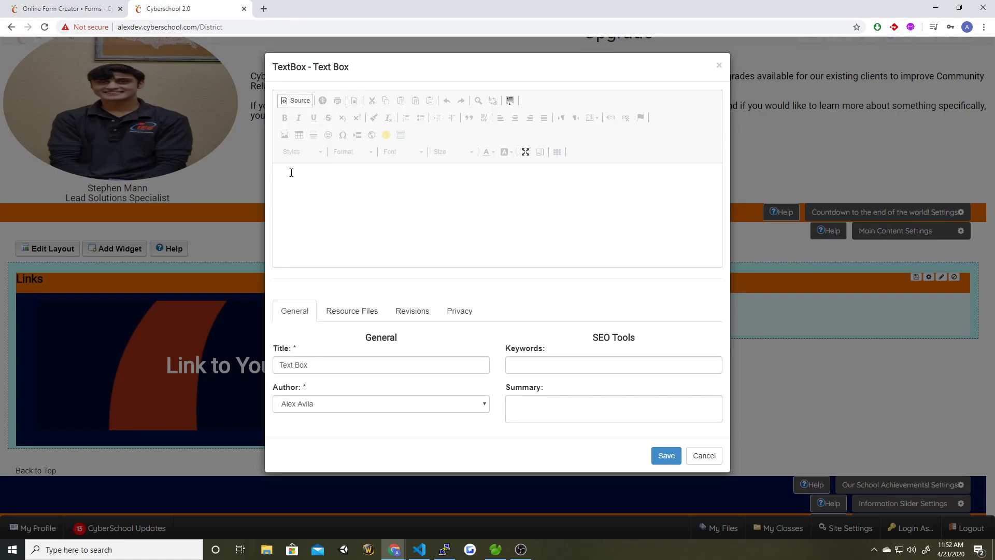
key("ctrl+v")
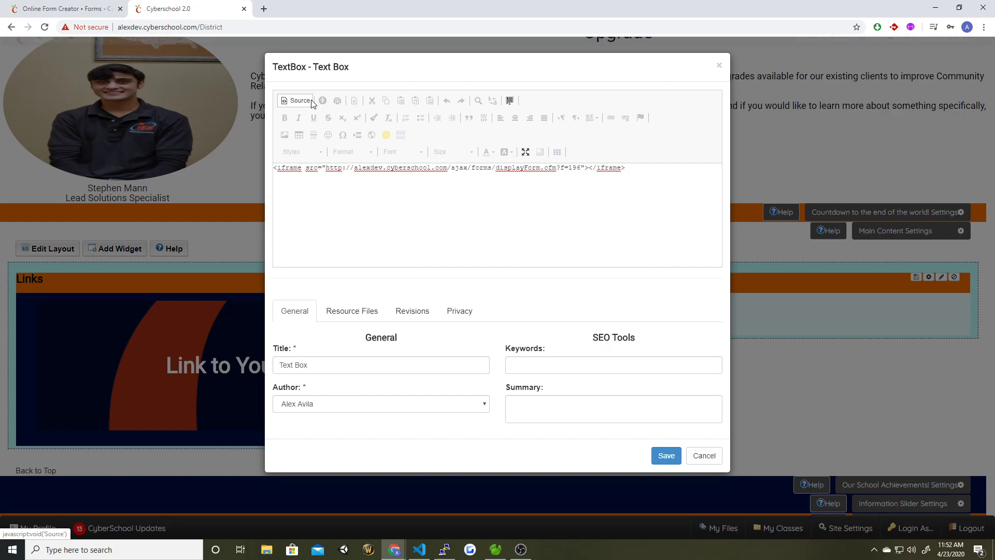
left_click_drag(642, 168, 273, 167)
left_click(644, 171)
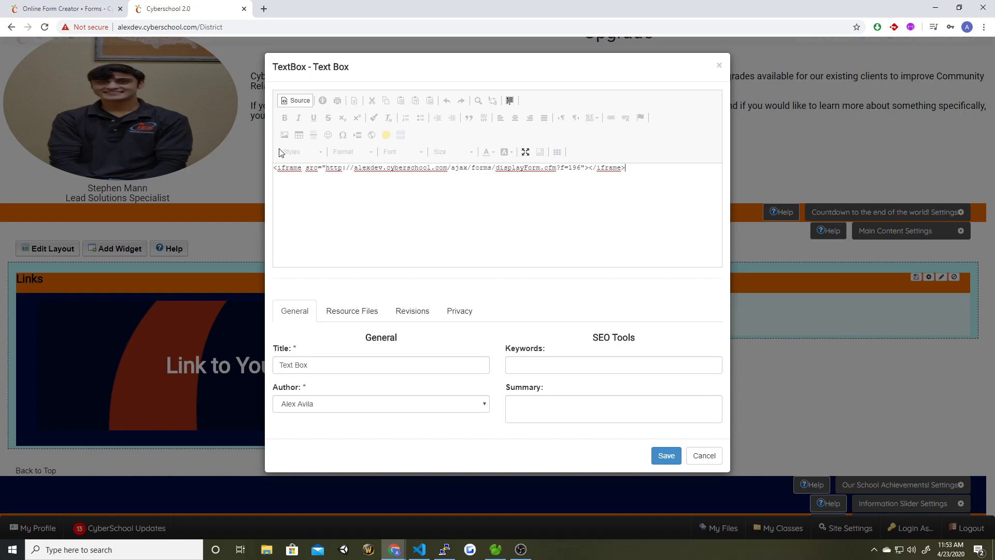
mouse_move(302, 168)
left_mouse_down()
mouse_move(287, 166)
mouse_move(302, 167)
left_mouse_up()
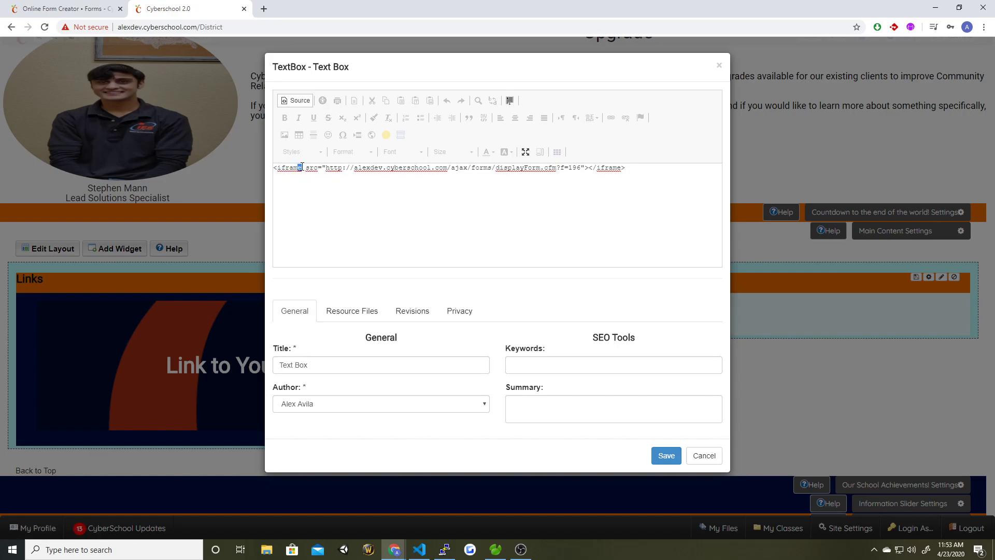
left_click(298, 101)
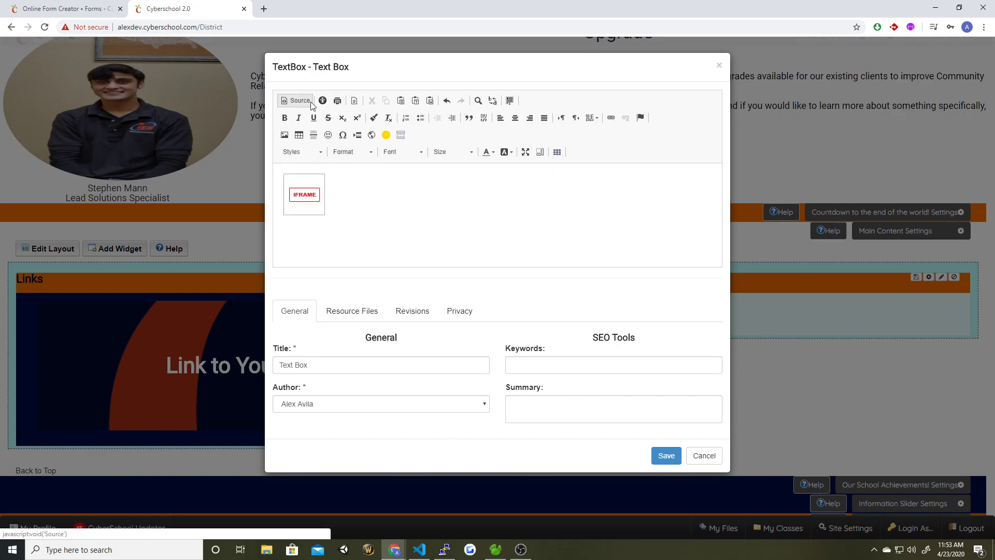
- Set the embedded iframe's width to 100%, height to 600 and advisory title to Test Form without scrollbars, and save the text box
double_click(309, 191)
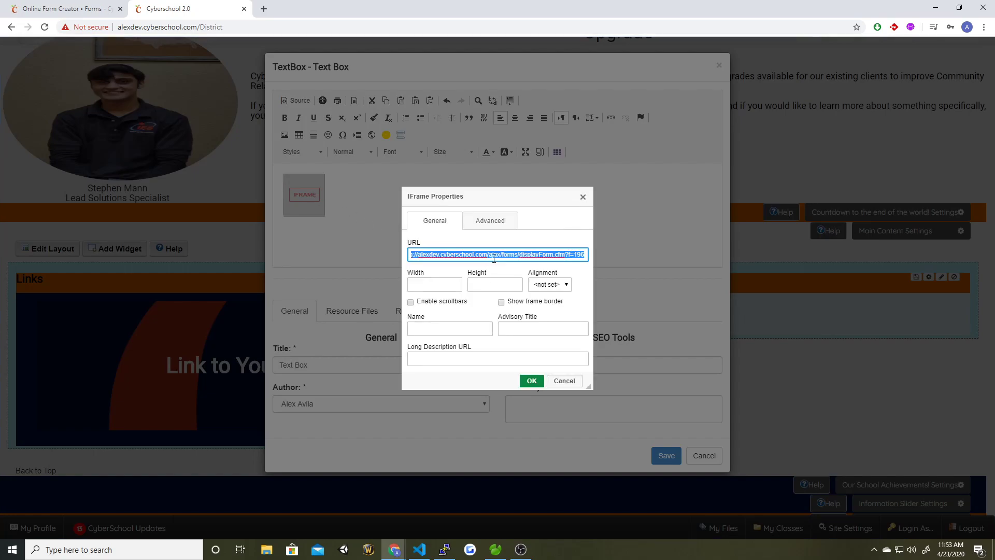
key("Home")
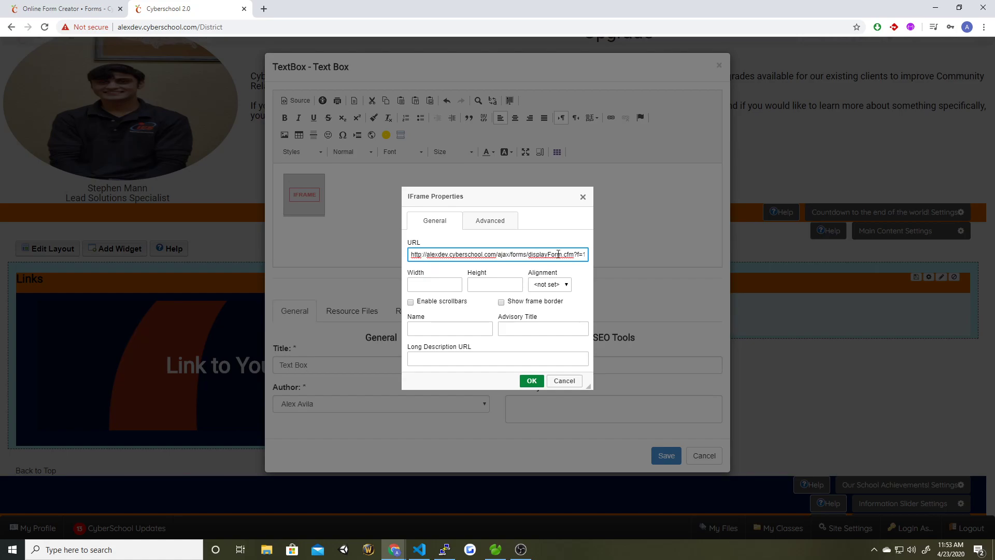
left_click(431, 282)
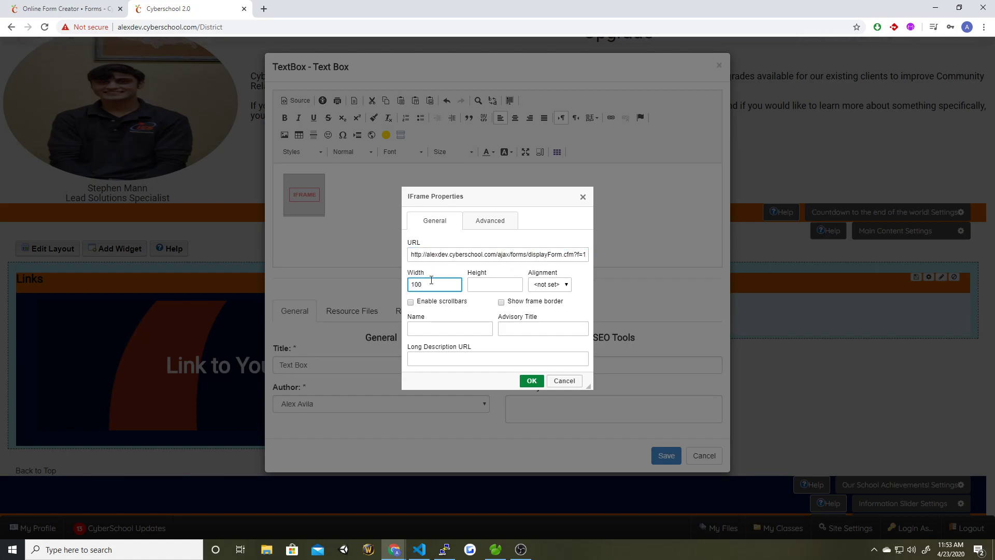
left_click(488, 284)
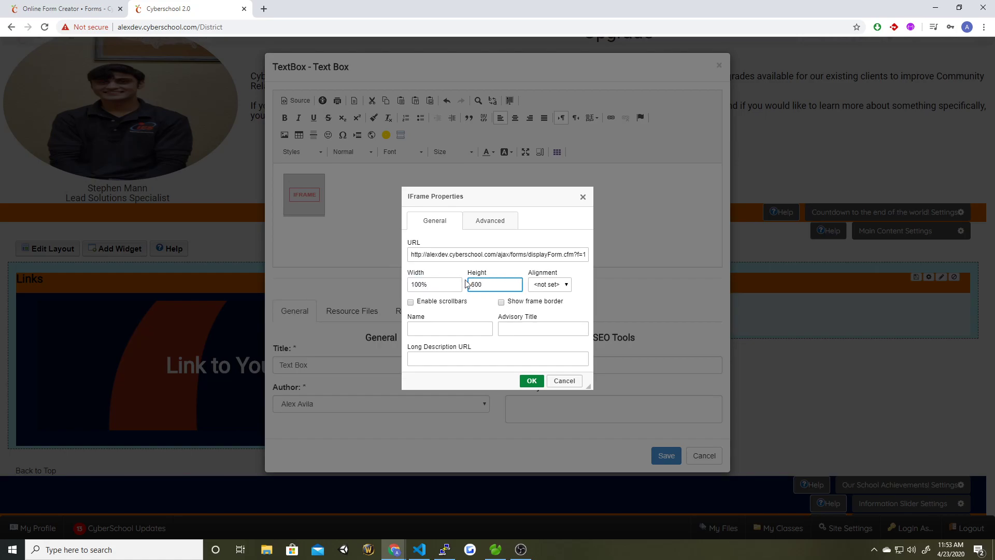
left_click(410, 302)
left_click(523, 327)
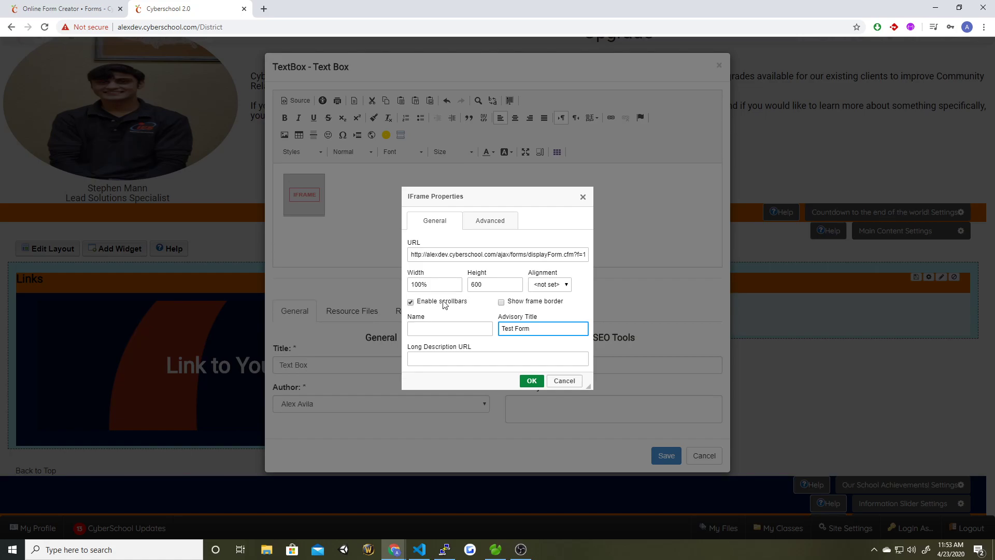
left_click(497, 284)
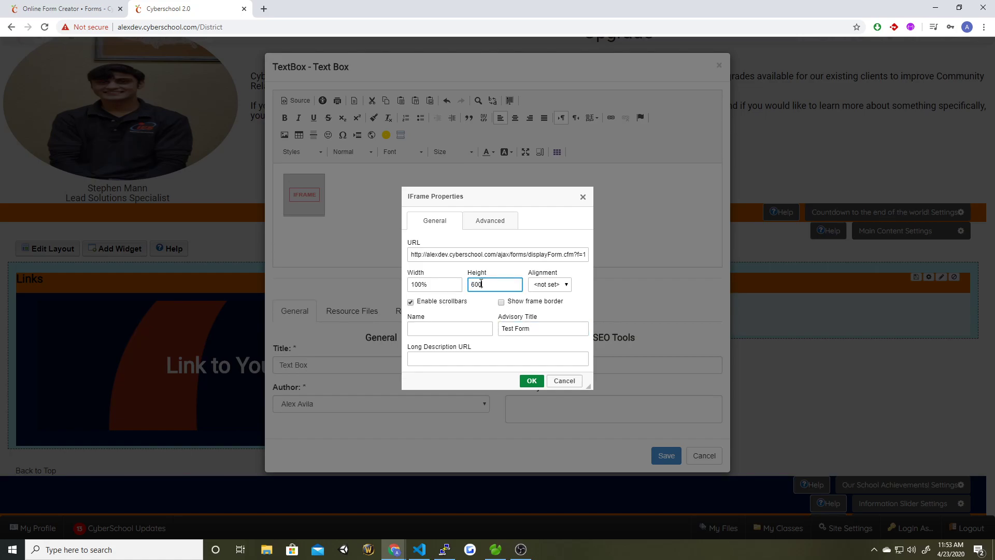
left_click(482, 284)
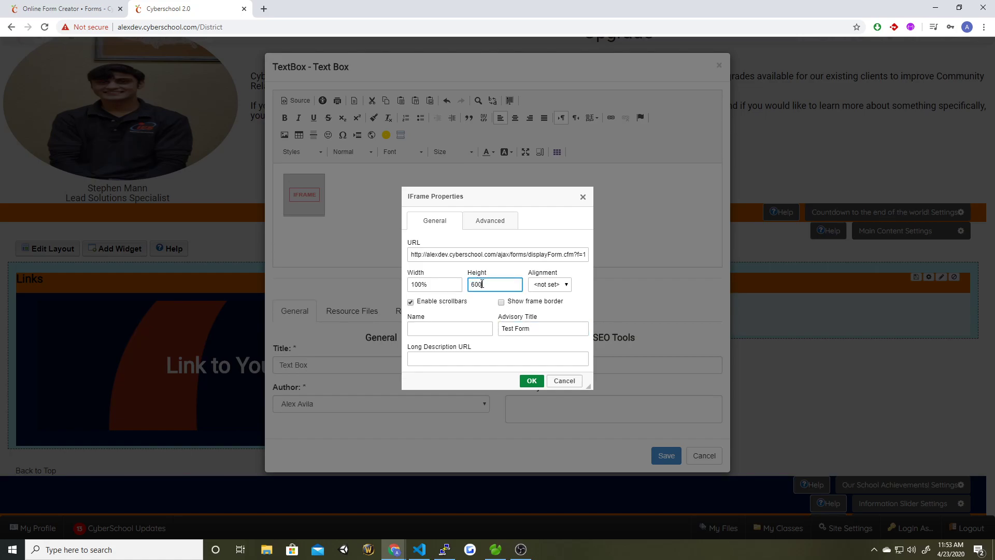
left_click(411, 302)
left_click(534, 383)
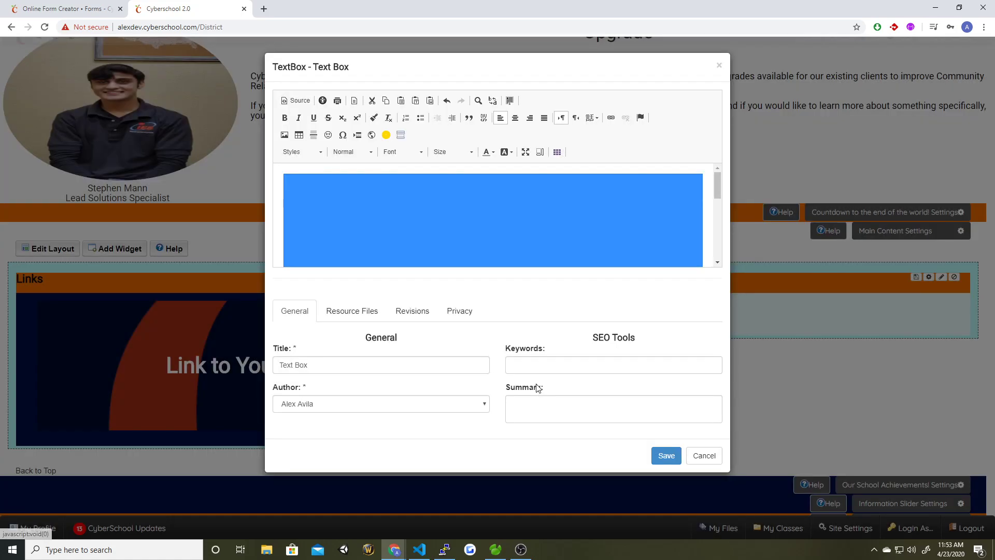
left_click(667, 456)
- Reopen the text box's iframe properties, set the height to 100, and save the widget
scroll(725, 264, "down", 1)
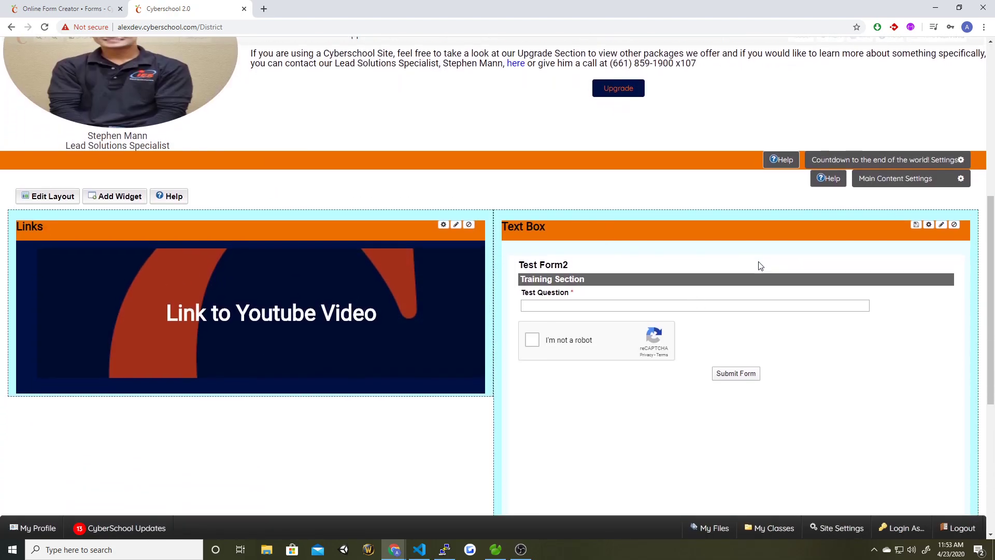
scroll(760, 265, "down", 2)
scroll(822, 285, "up", 2)
scroll(808, 317, "down", 1)
scroll(819, 309, "down", 1)
left_click(930, 122)
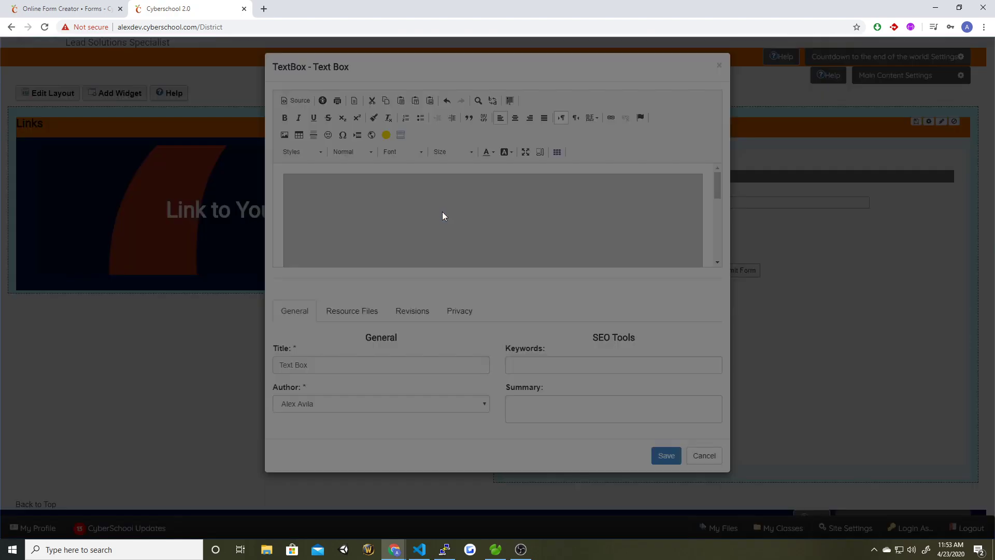
double_click(443, 216)
left_click_drag(483, 285, 467, 291)
type("100")
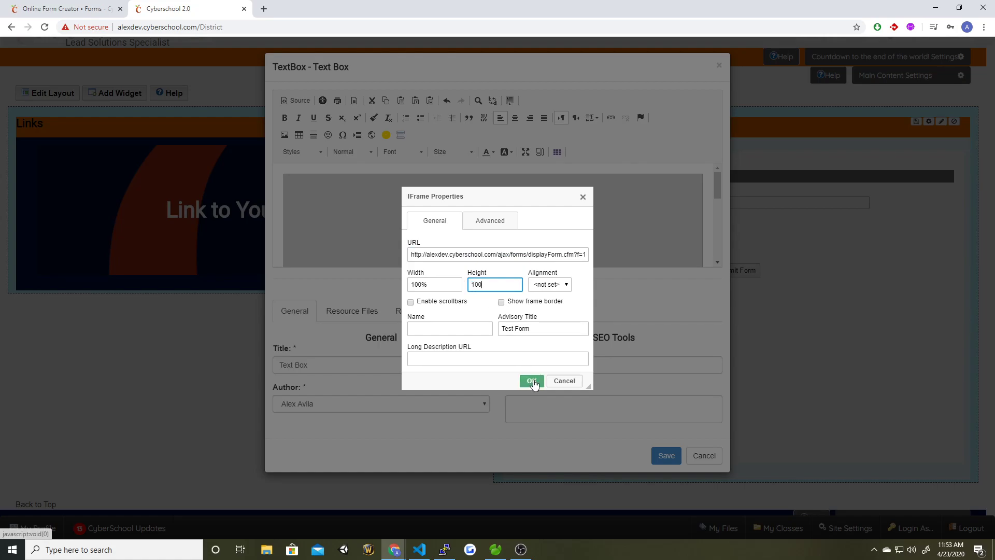
left_click(532, 381)
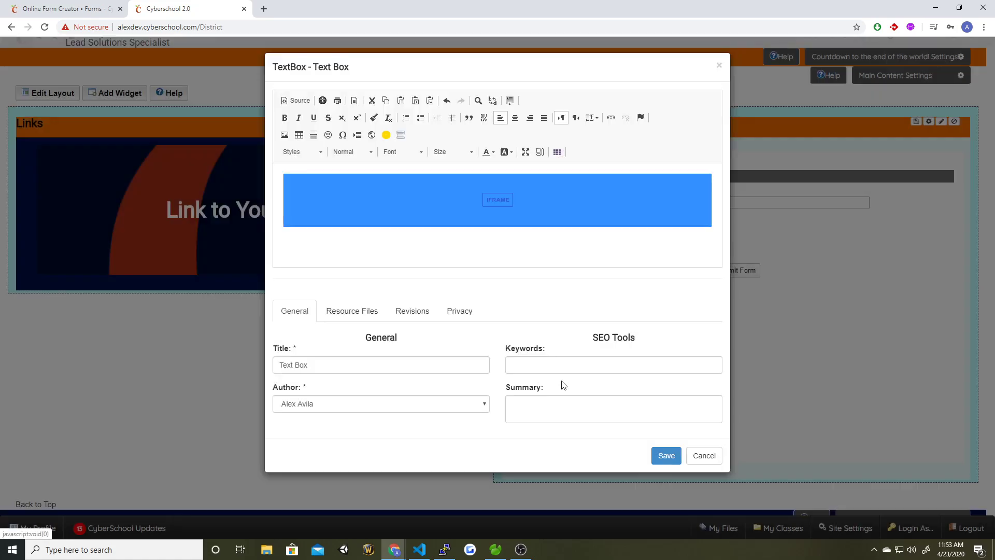
left_click(665, 456)
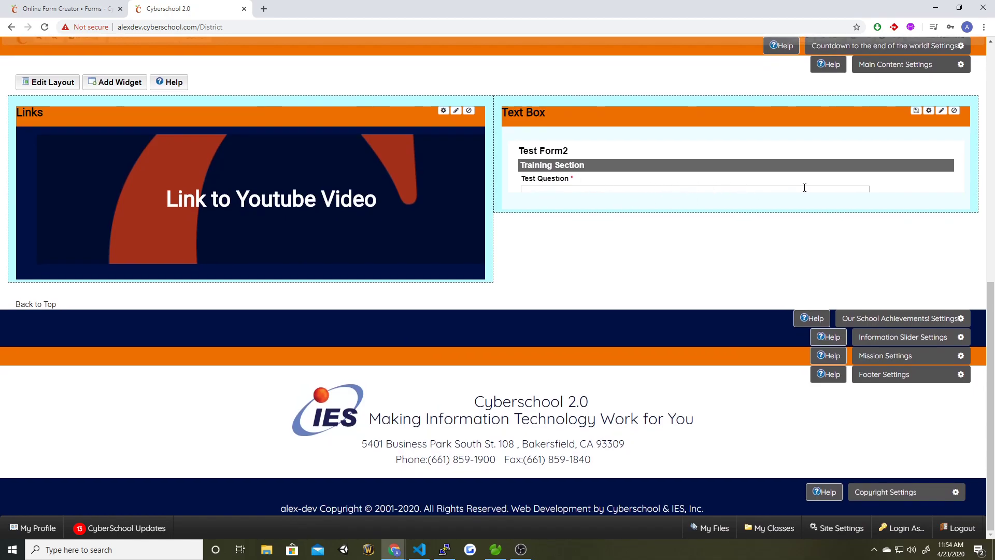
- Enable scrollbars for the iframe in the text box, save the widget, and test scrolling inside the embedded form
left_click(929, 110)
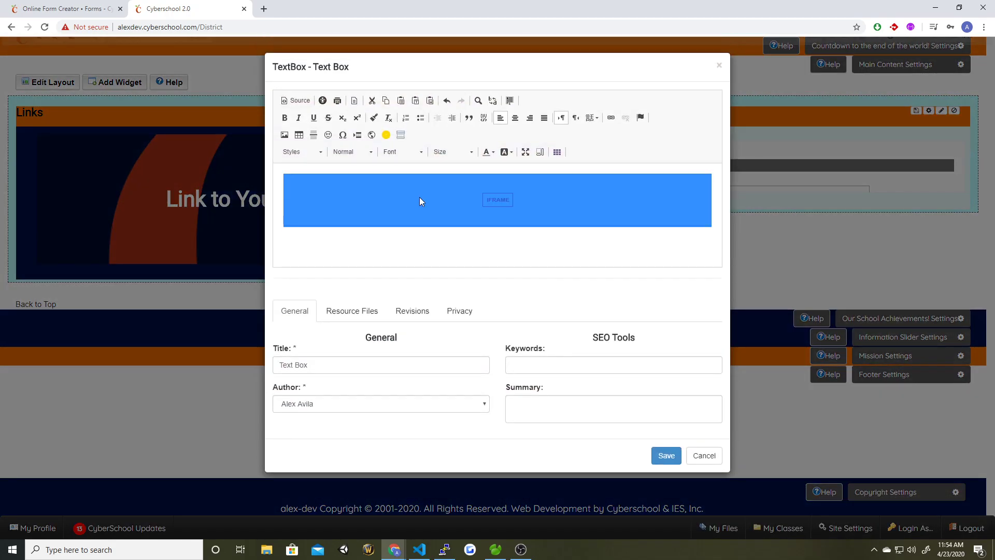
double_click(420, 201)
left_click(417, 304)
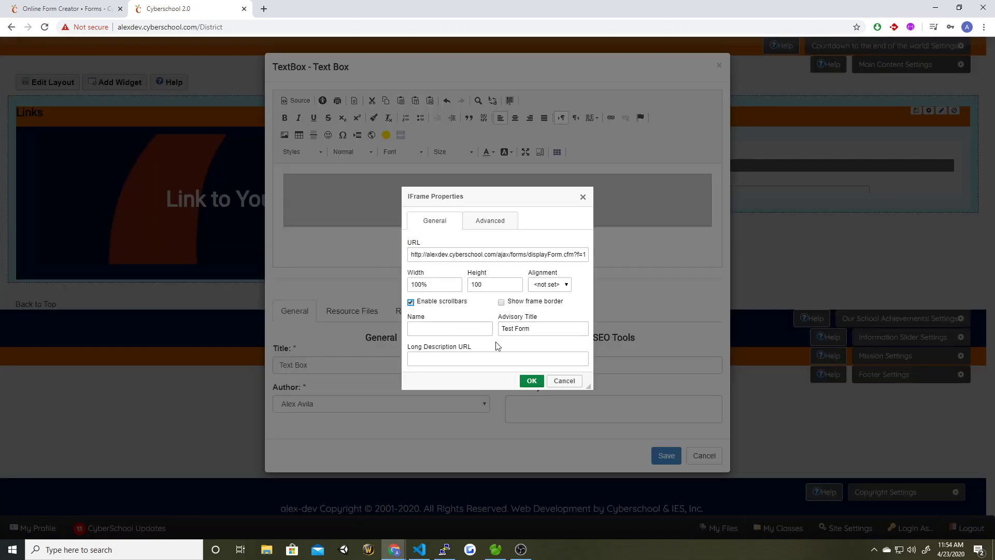
left_click(531, 382)
left_click(665, 455)
scroll(726, 171, "down", 1)
scroll(733, 170, "down", 1)
scroll(740, 184, "up", 2)
scroll(768, 180, "down", 1)
scroll(772, 176, "up", 1)
- Set the height of the text box's iframe to 400 and save the widget
left_click(928, 111)
double_click(438, 203)
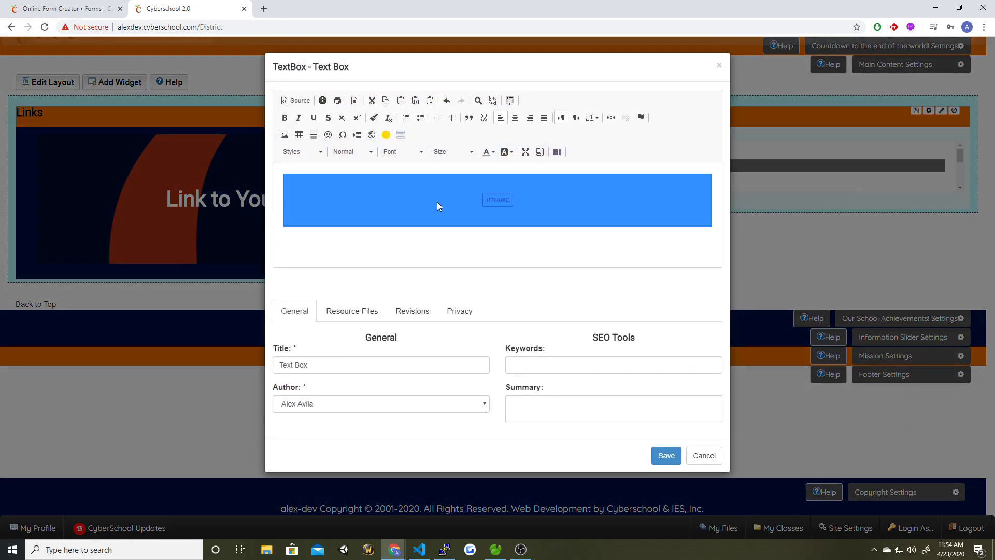
left_click_drag(495, 281, 453, 284)
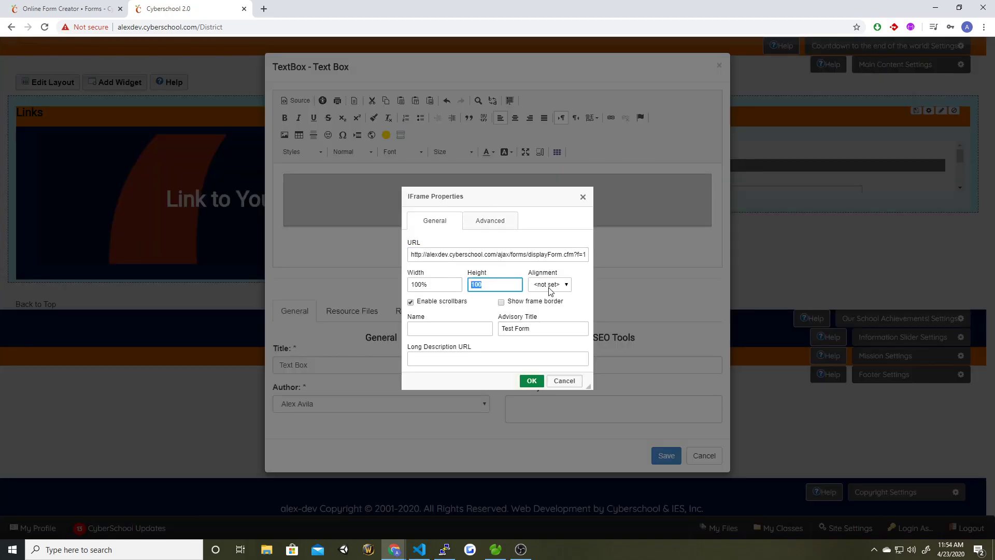
type("400")
left_click(532, 381)
left_click(666, 456)
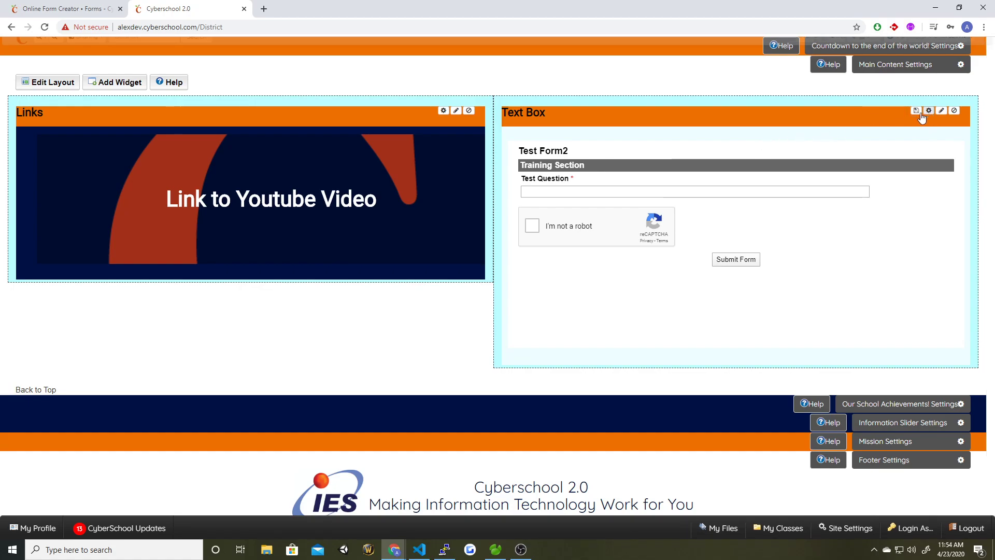
- Shorten the iframe's URL to the relative path /ajax/forms/displayForm.cfm?f=196 and save the text box
left_click(928, 112)
double_click(402, 202)
left_click(489, 251)
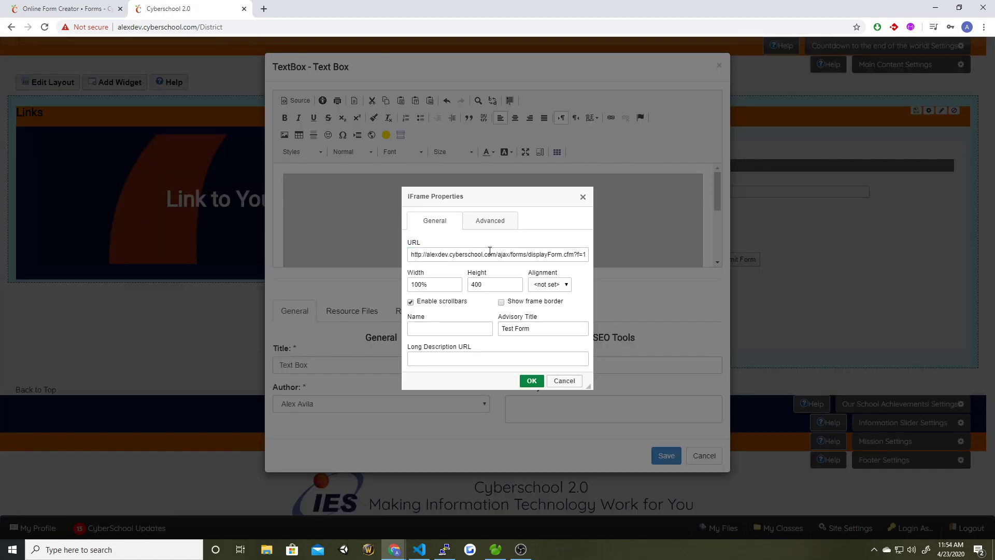
left_click(494, 254)
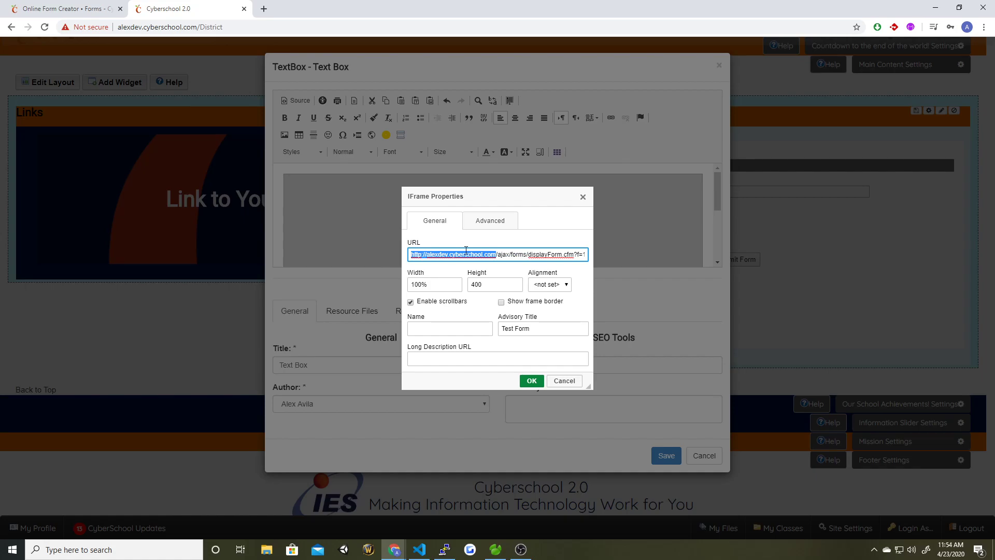
key("BackSpace")
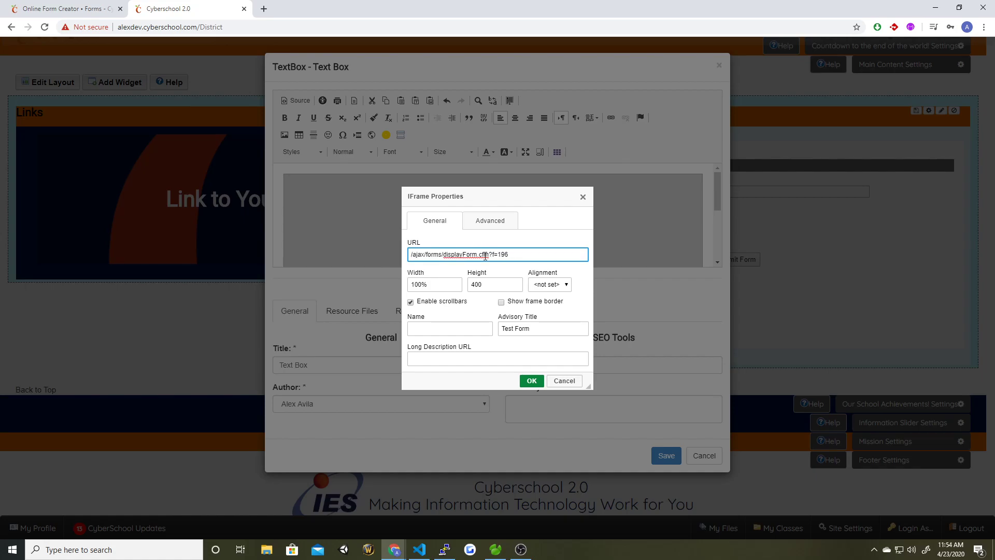
left_click(533, 382)
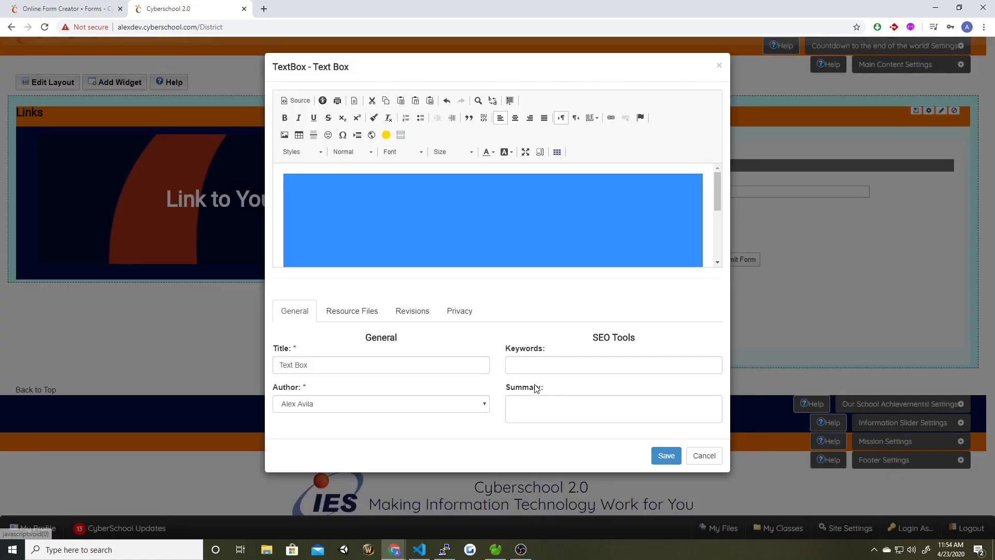
left_click(663, 455)
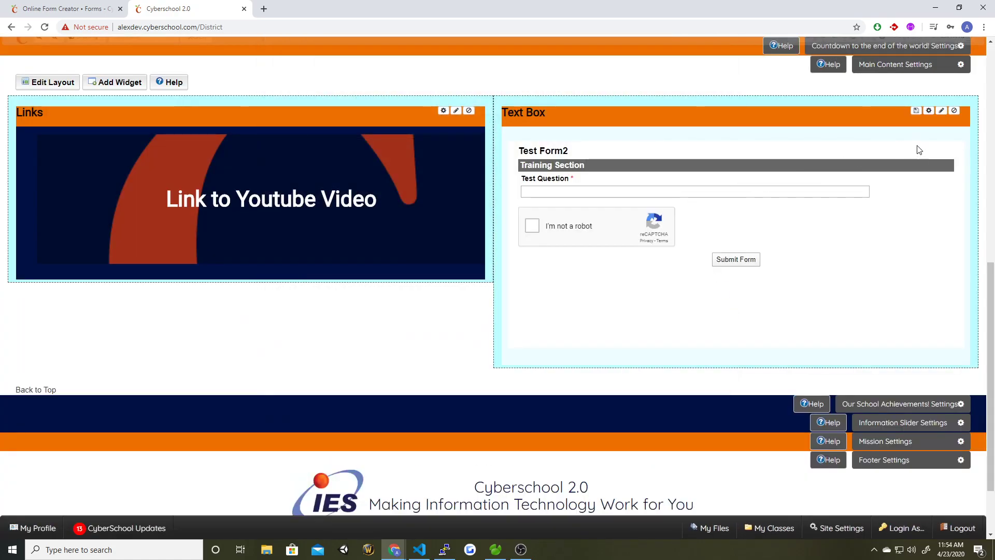
- Review the saved iframe properties, close the text box editor without changes, and return to the Online Form Creator page
left_click(929, 110)
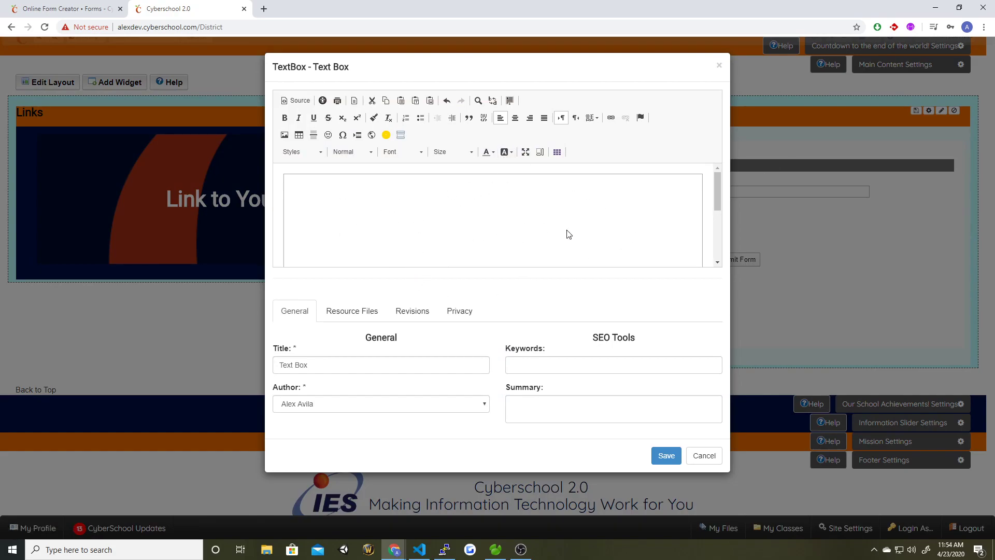
double_click(449, 226)
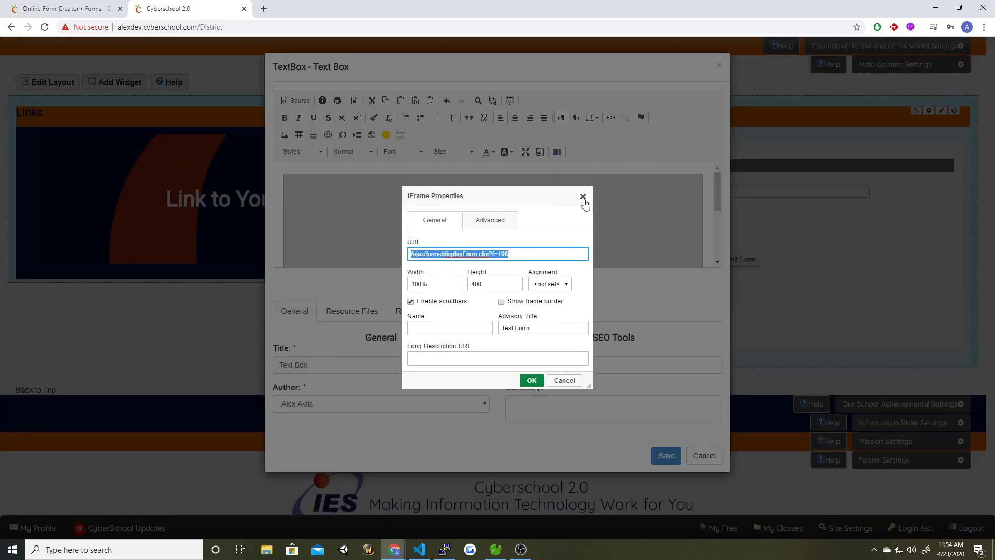
left_click(583, 197)
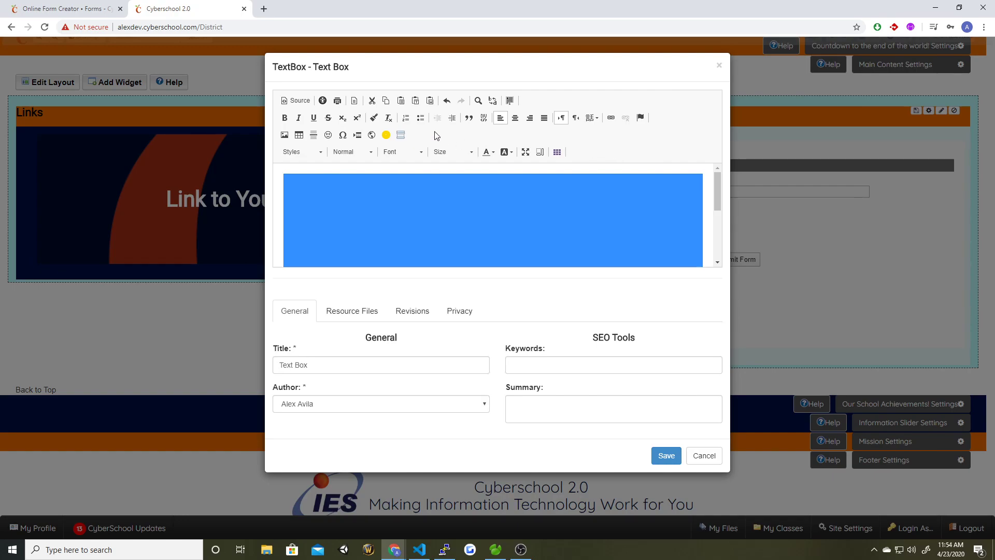
left_click(718, 65)
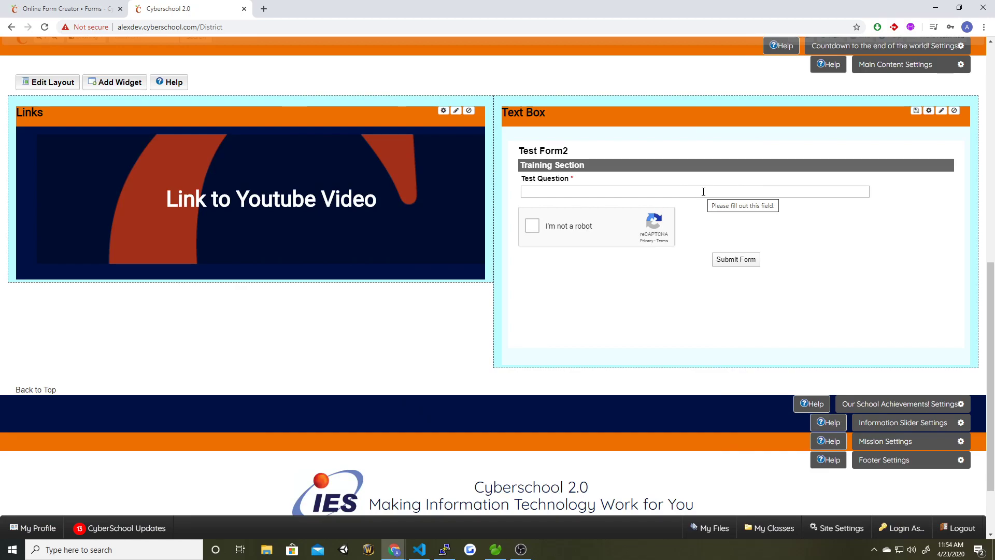
left_click(60, 10)
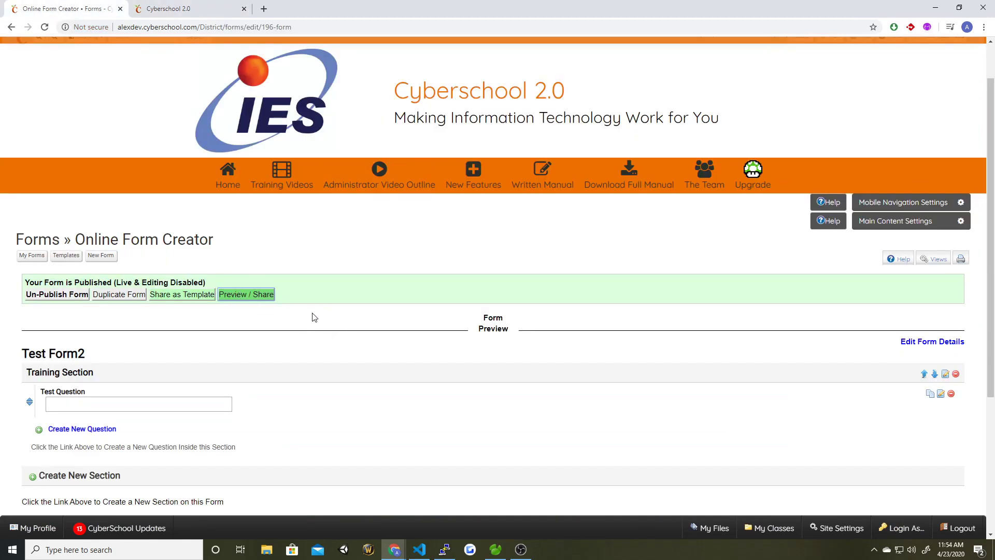